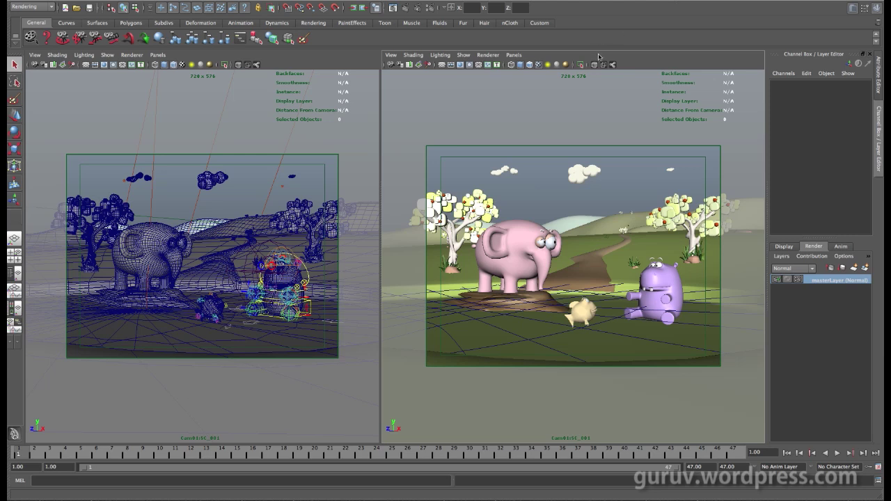
- Show all open windows with Exposé and bring the browser showing the ProEXR page forward
key(F9)
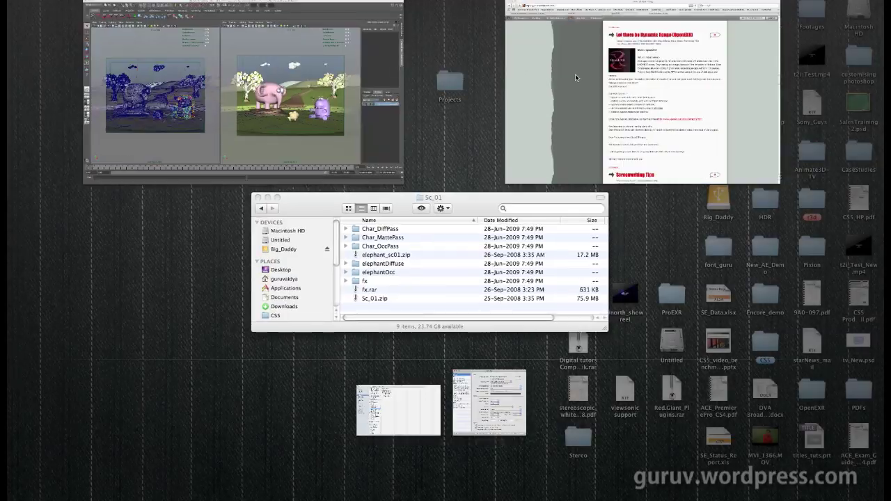
click(575, 74)
- Switch to the ProEXR tab and scroll down through the plug-in's feature list
click(253, 37)
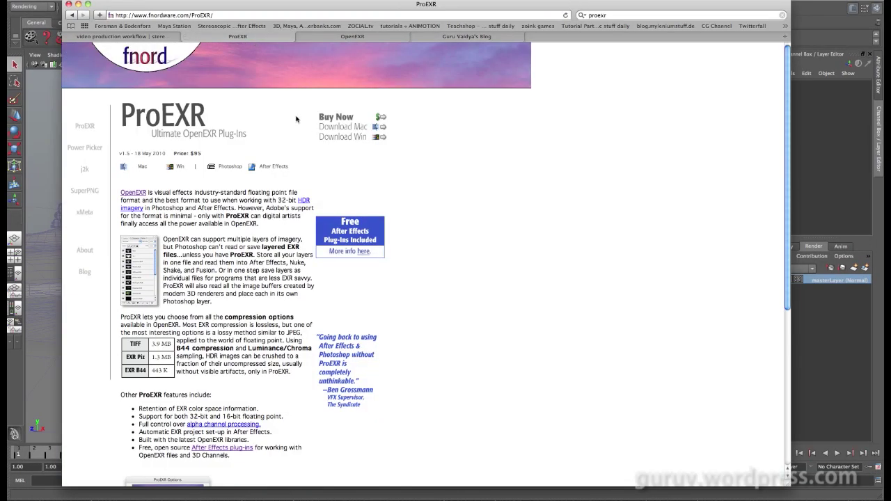
scroll(469, 191, down, 3)
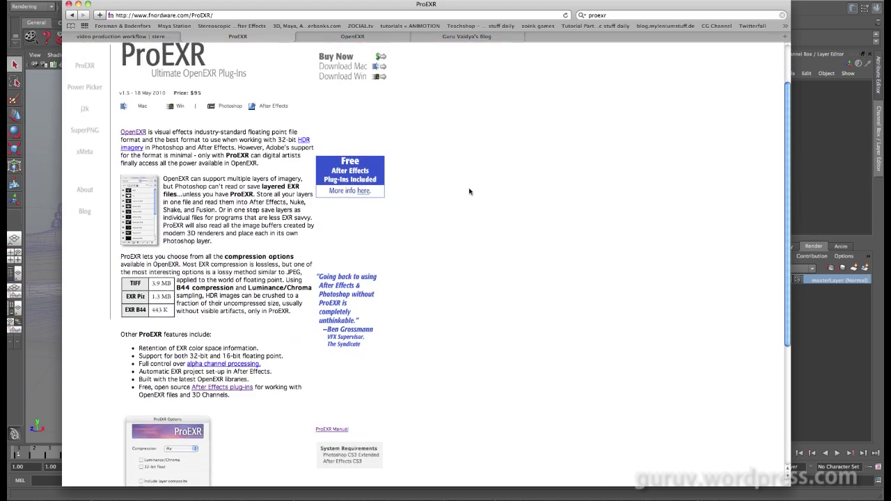
scroll(469, 192, down, 1)
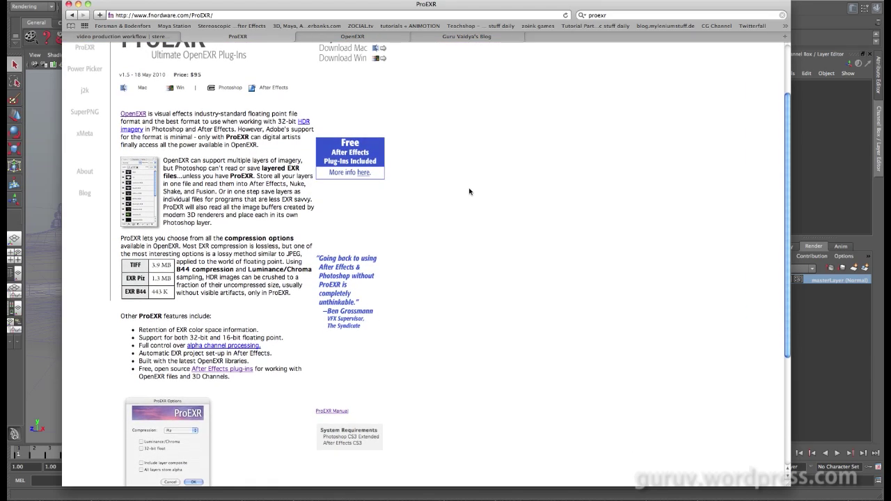
scroll(469, 192, down, 2)
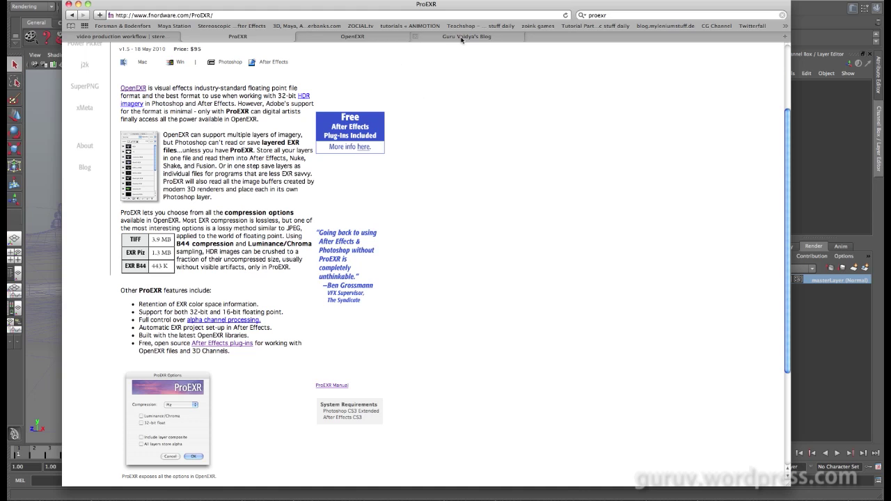
- Look over the OpenEXR blog post, then switch to the OpenEXR site and scroll it
click(461, 36)
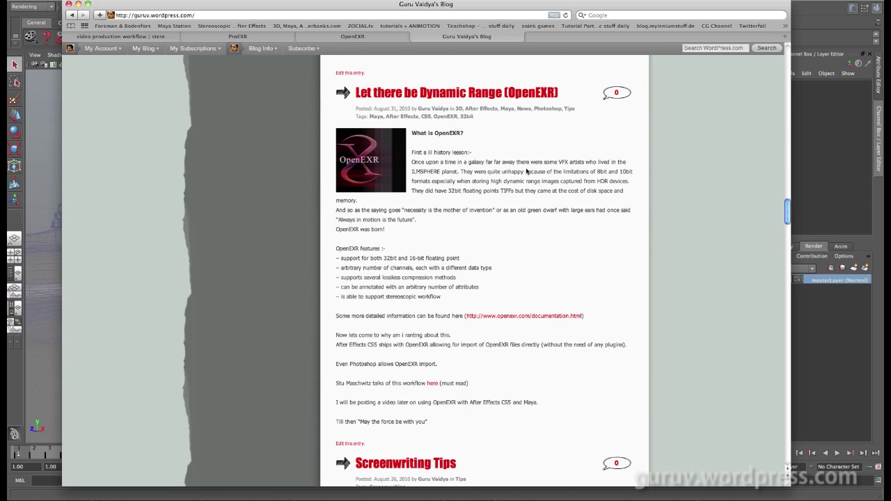
click(359, 37)
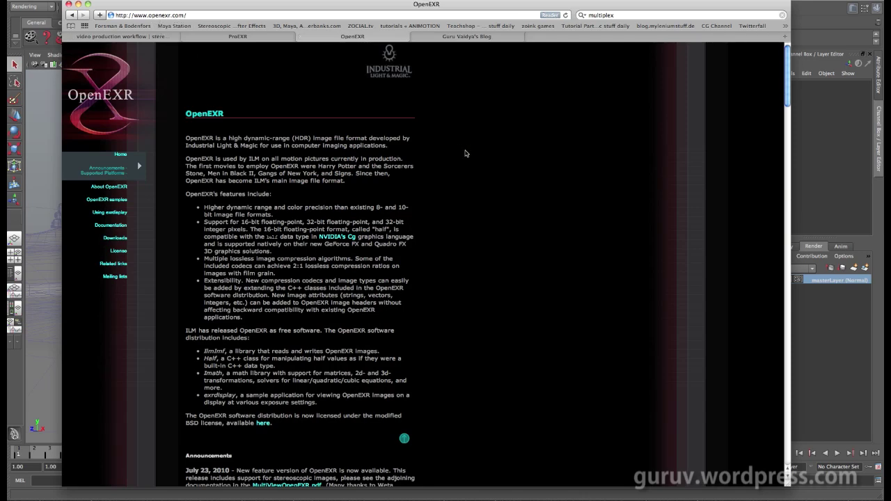
scroll(465, 153, down, 3)
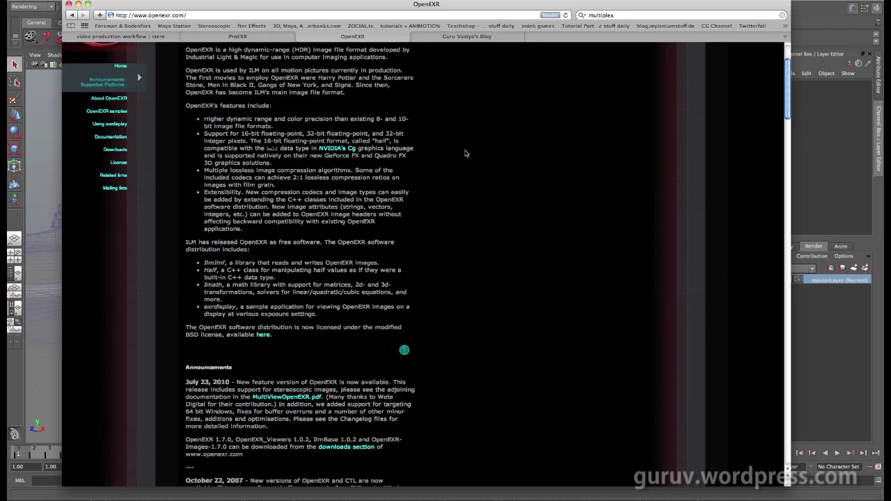
scroll(465, 154, down, 5)
scroll(465, 153, up, 7)
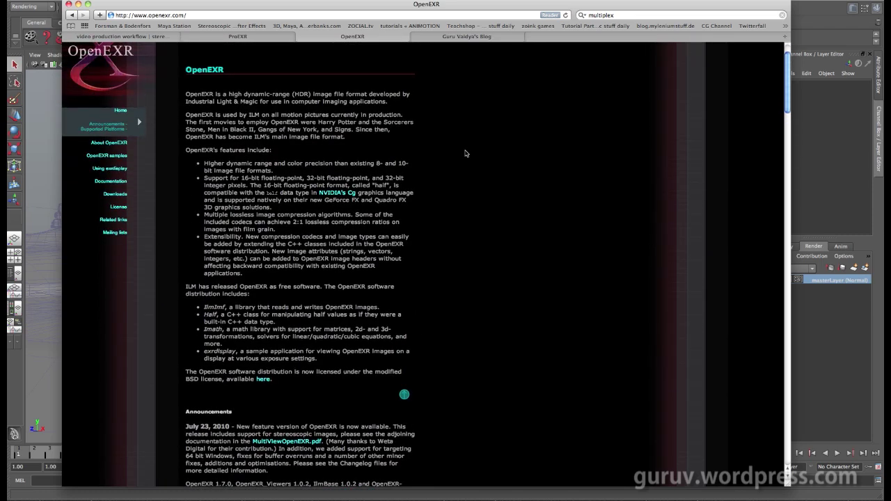
scroll(465, 153, down, 5)
scroll(466, 153, up, 5)
- Finish scrolling the OpenEXR site and hide Safari to return to the Maya scene
scroll(442, 199, down, 1)
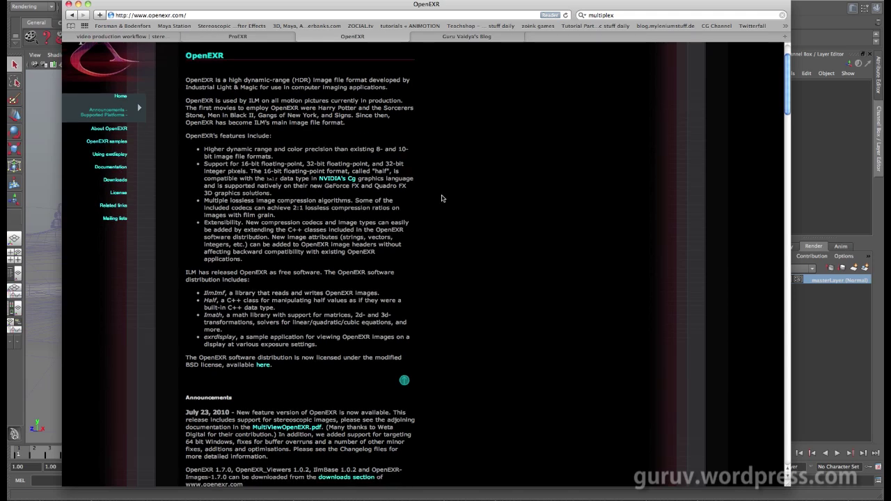
scroll(441, 198, down, 10)
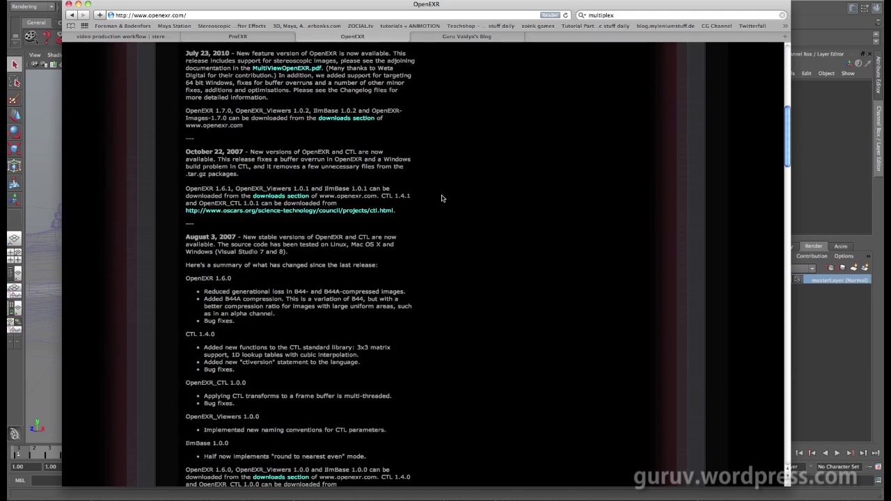
scroll(442, 198, up, 10)
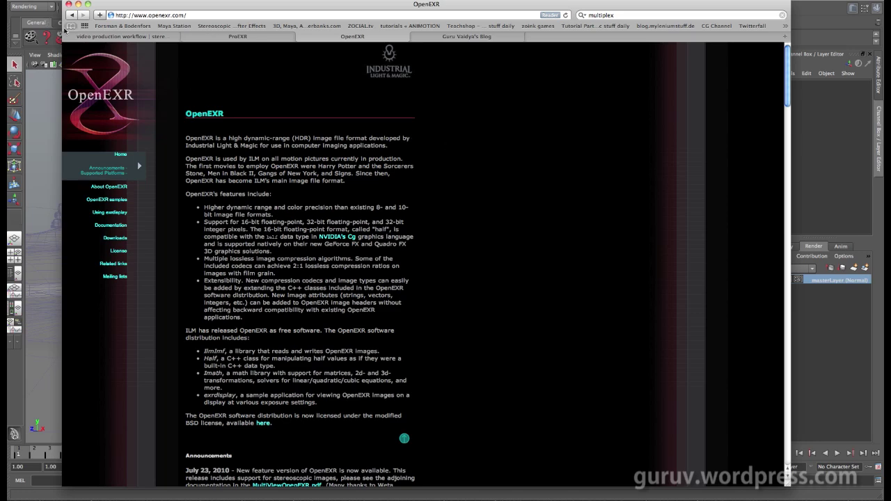
key(super+h)
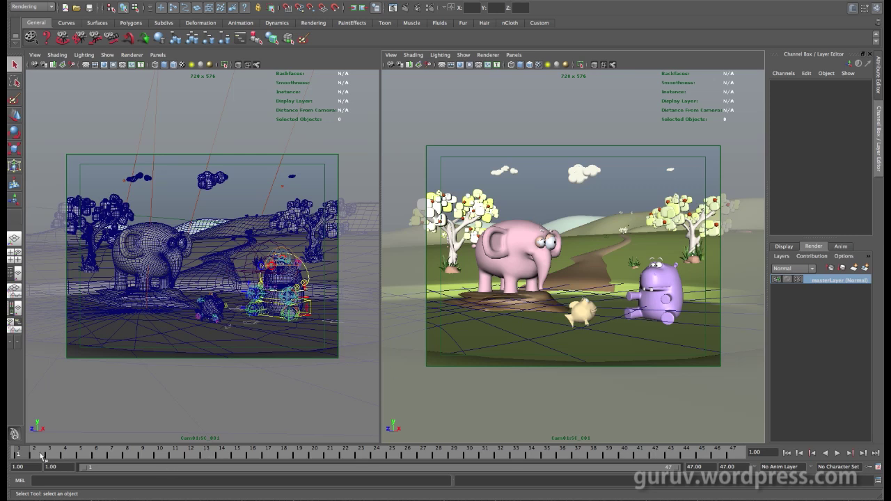
key(alt+v)
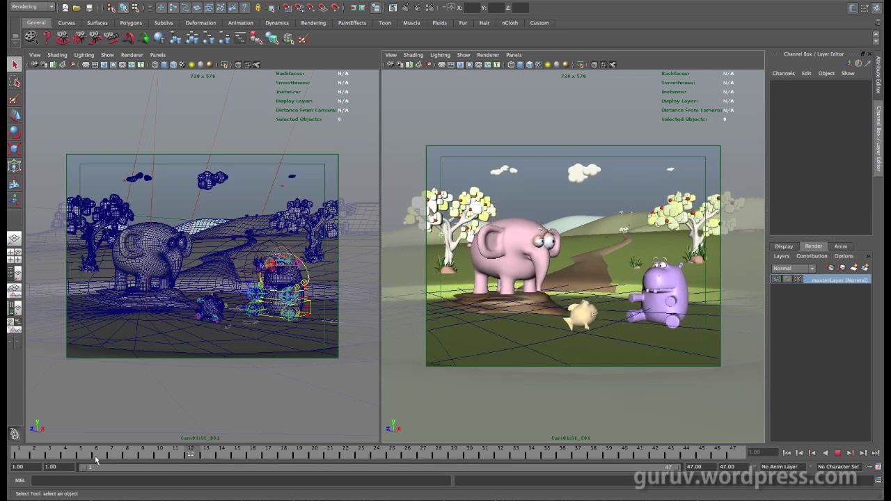
key(alt+v)
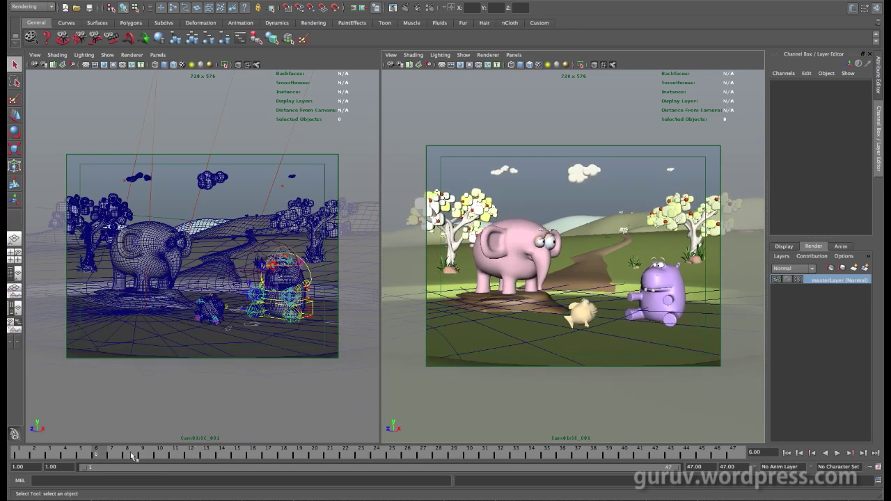
click(122, 457)
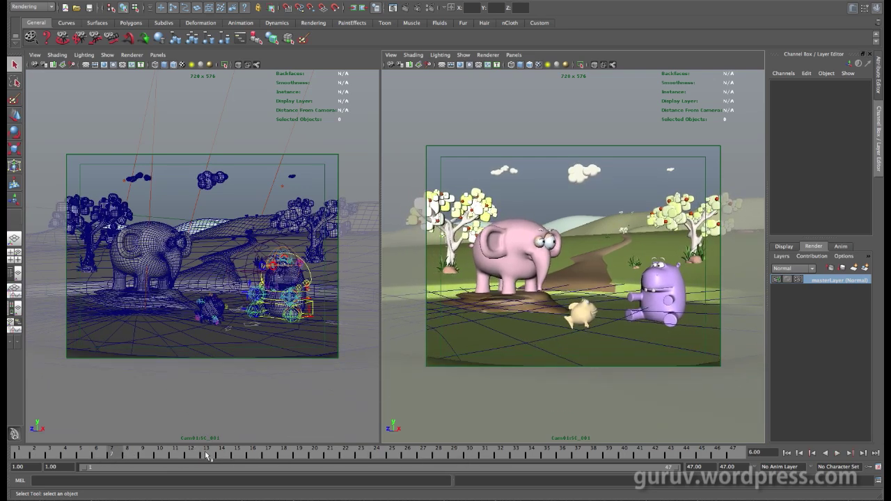
key(alt+v)
key(alt+v)
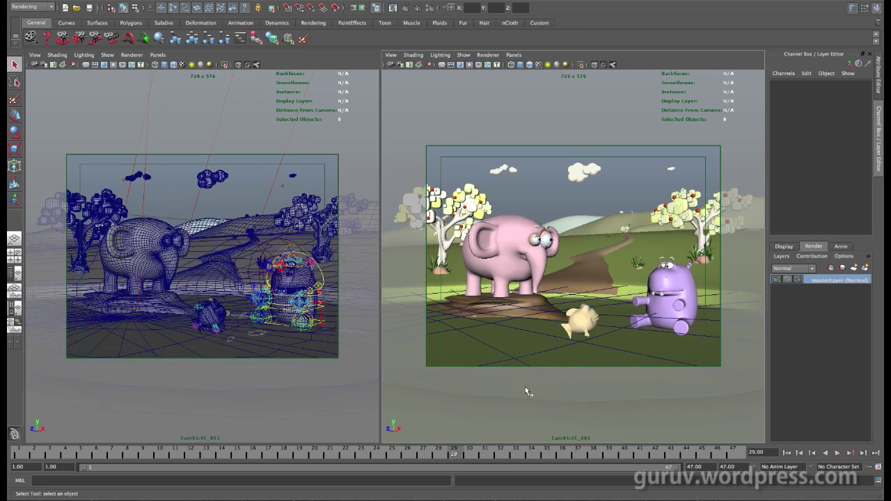
click(9, 457)
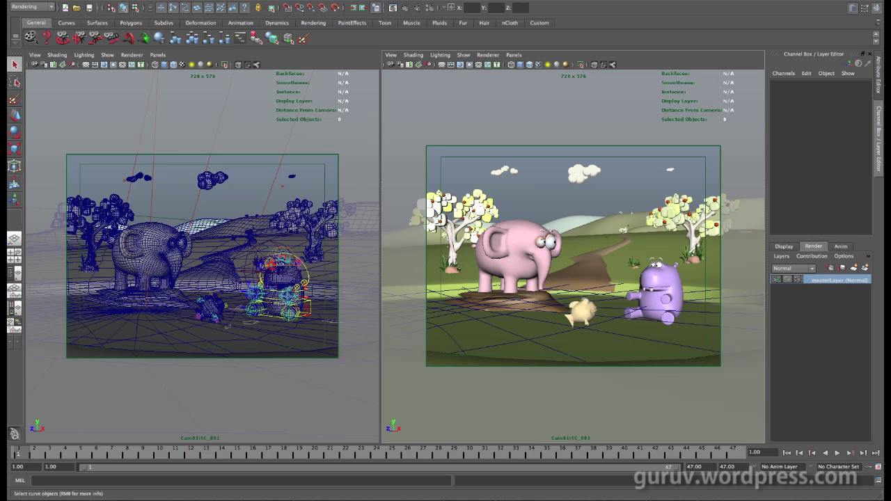
- Save Maya's preferences from Window > Settings/Preferences > Preferences
click(202, 1)
mouse_move(243, 35)
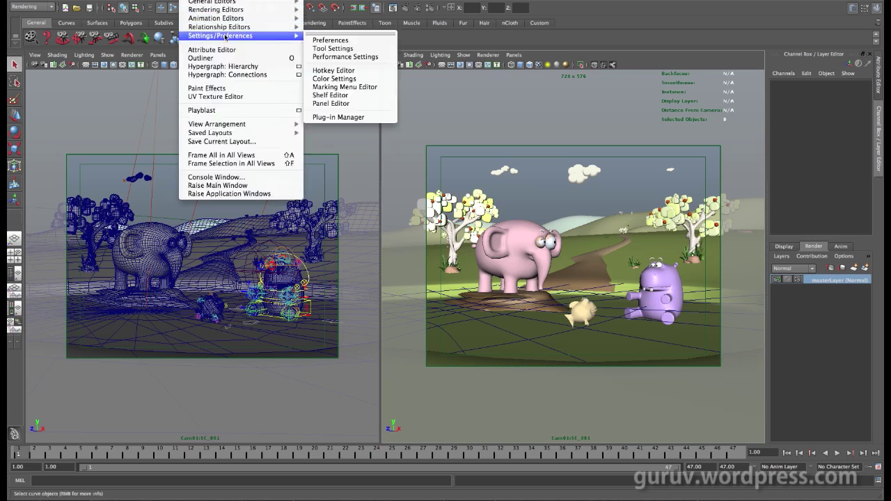
click(317, 40)
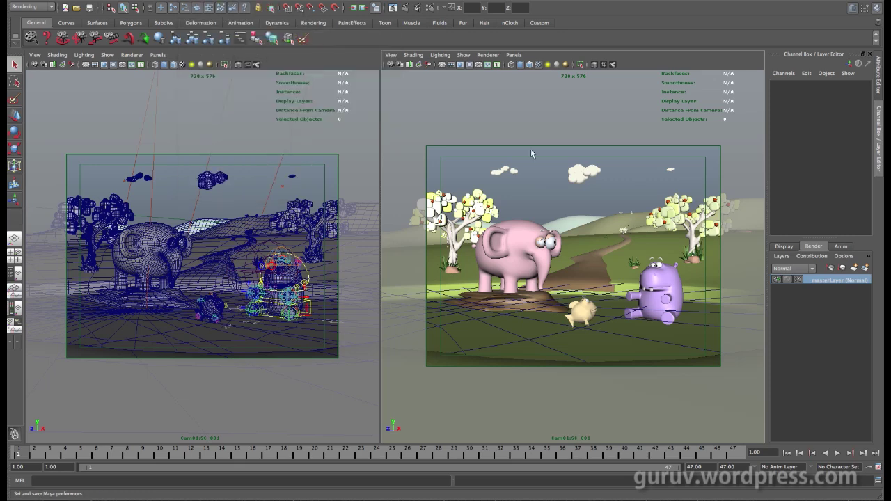
drag(375, 82, 487, 73)
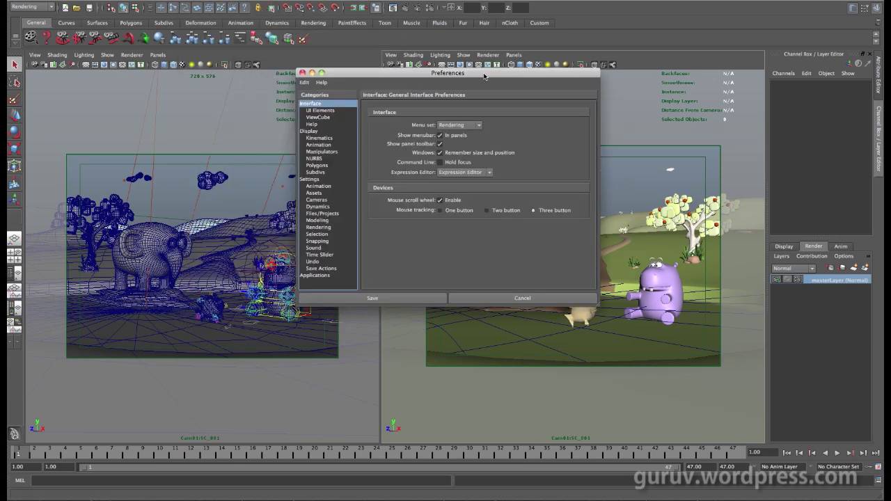
click(302, 73)
- Confirm in the Plug-in Manager that Mayatomr stays loaded, cancelling the unload, then close it
click(202, 0)
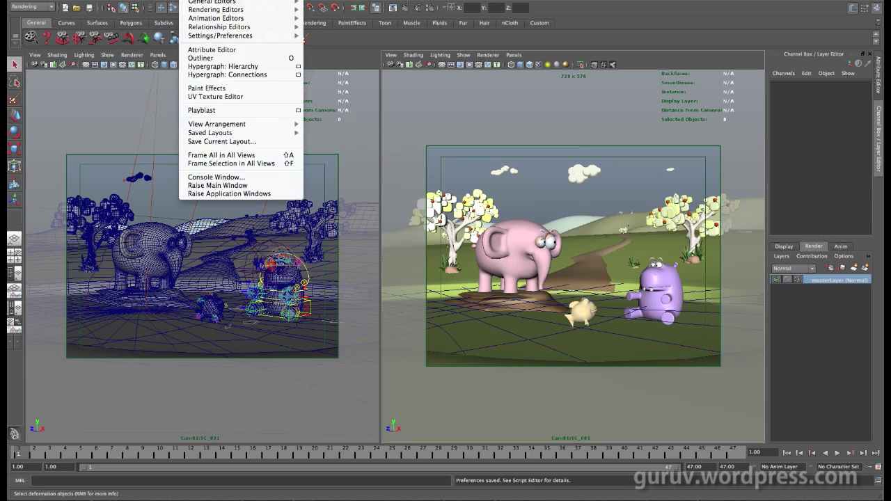
mouse_move(237, 36)
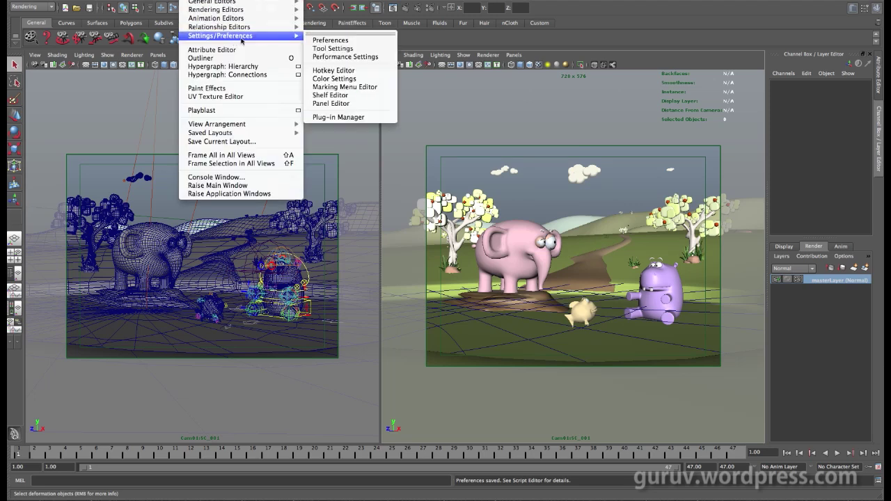
click(340, 118)
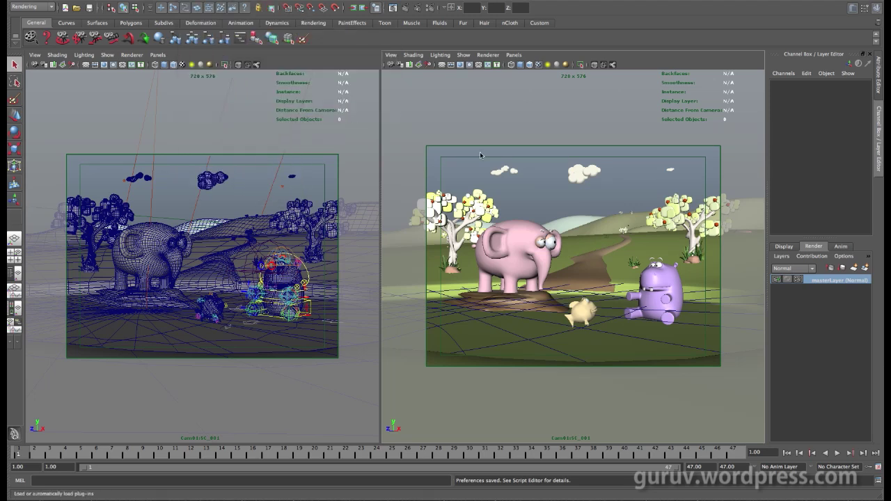
drag(455, 163, 461, 76)
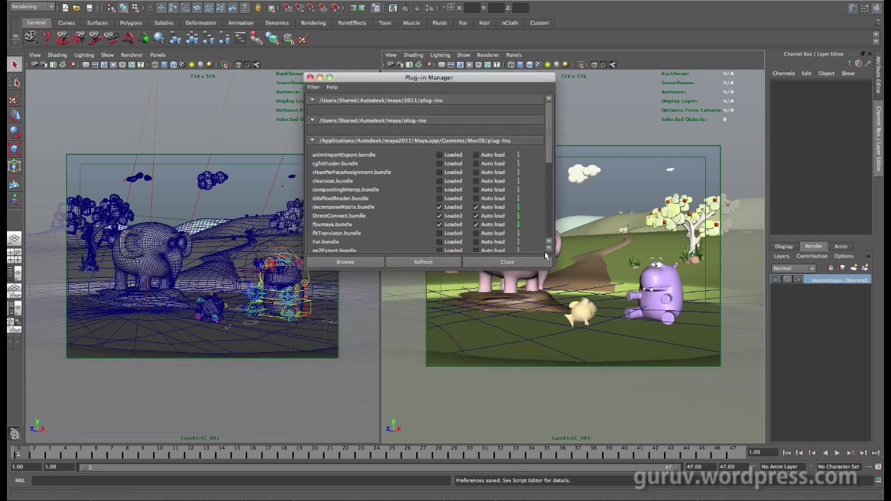
drag(553, 265, 581, 353)
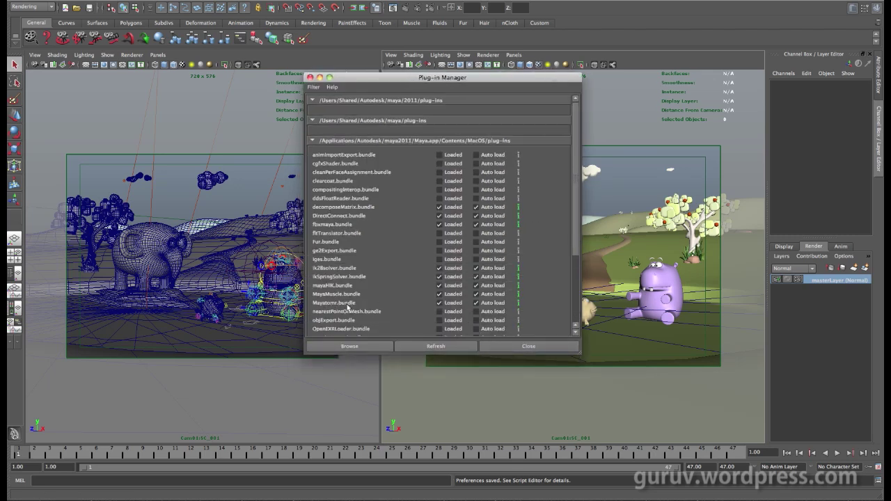
click(439, 304)
click(461, 282)
drag(456, 81, 463, 108)
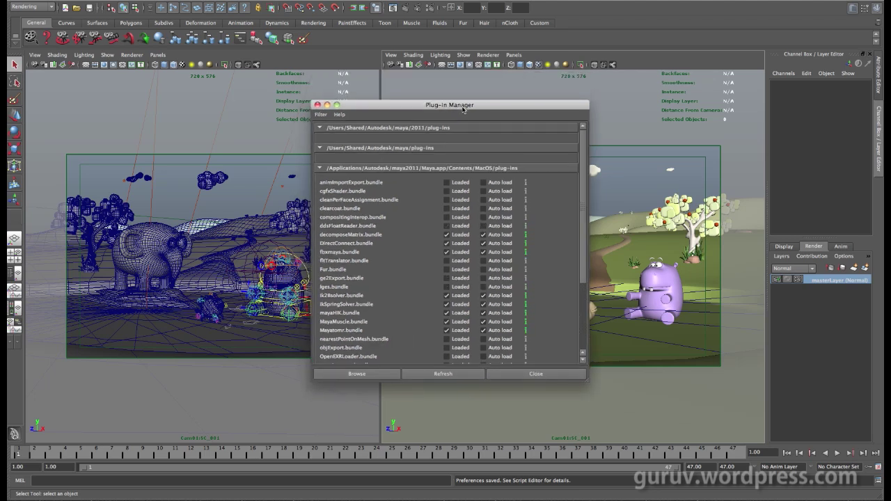
click(317, 105)
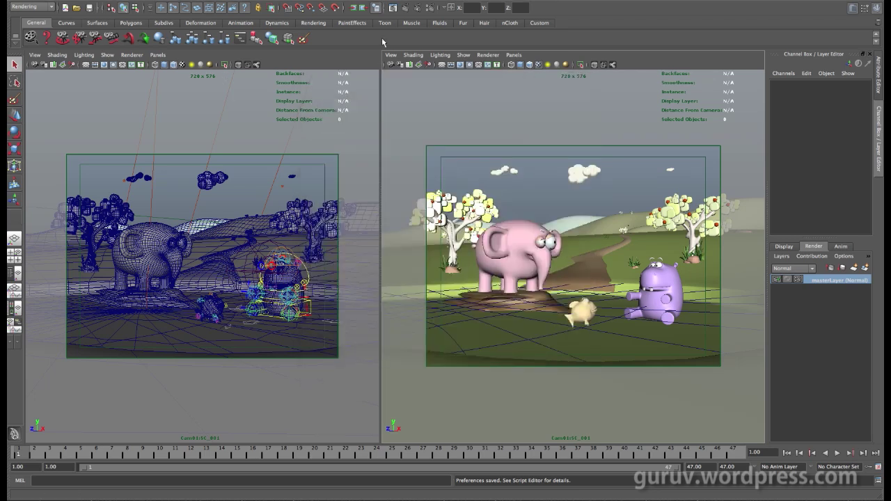
click(426, 10)
- Set Render Using to mental ray and browse the Passes, Features and Quality tabs
drag(545, 81, 472, 111)
click(399, 141)
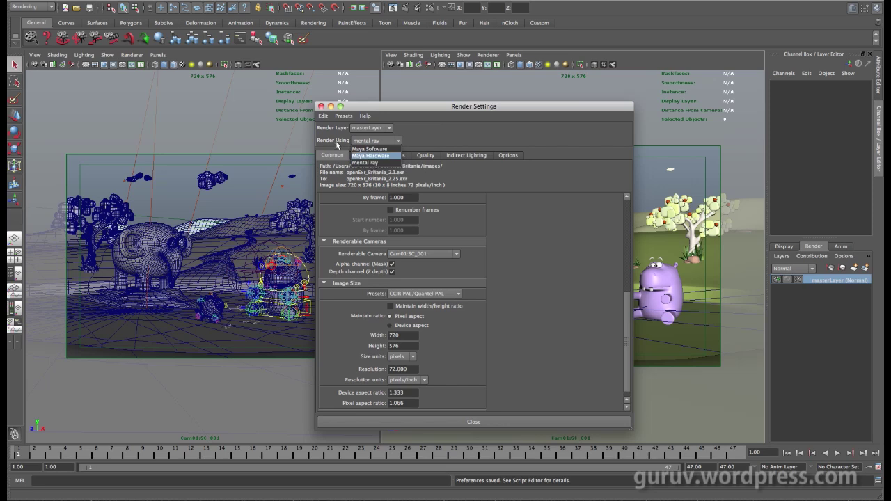
click(376, 163)
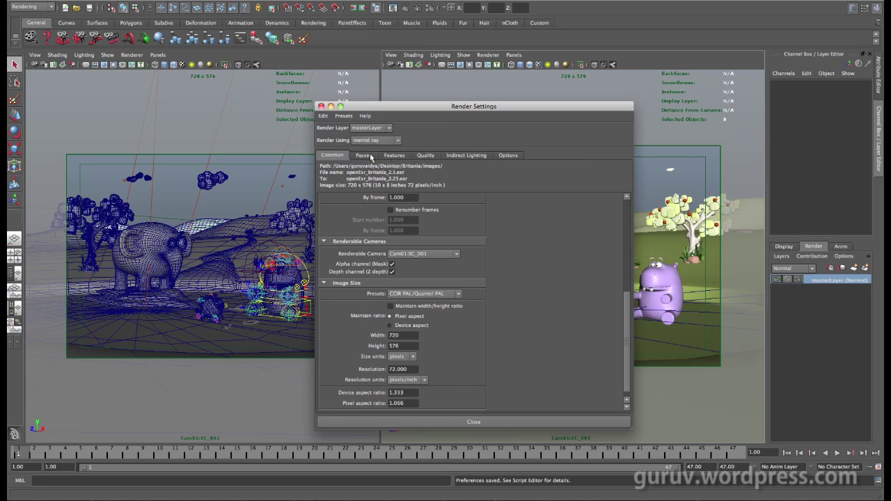
drag(444, 111, 426, 109)
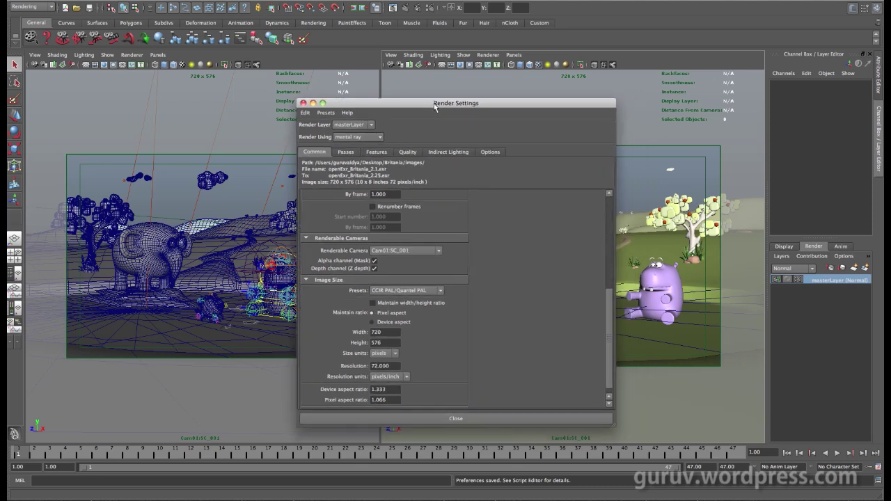
click(351, 153)
click(368, 153)
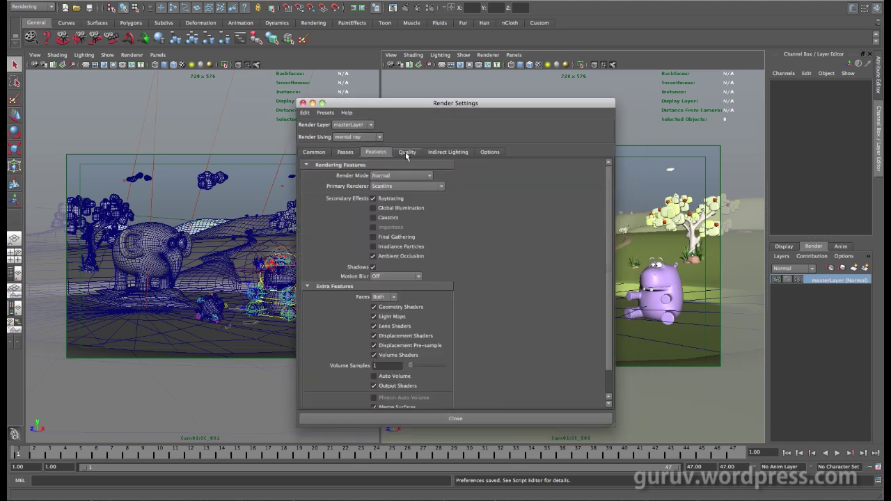
click(407, 153)
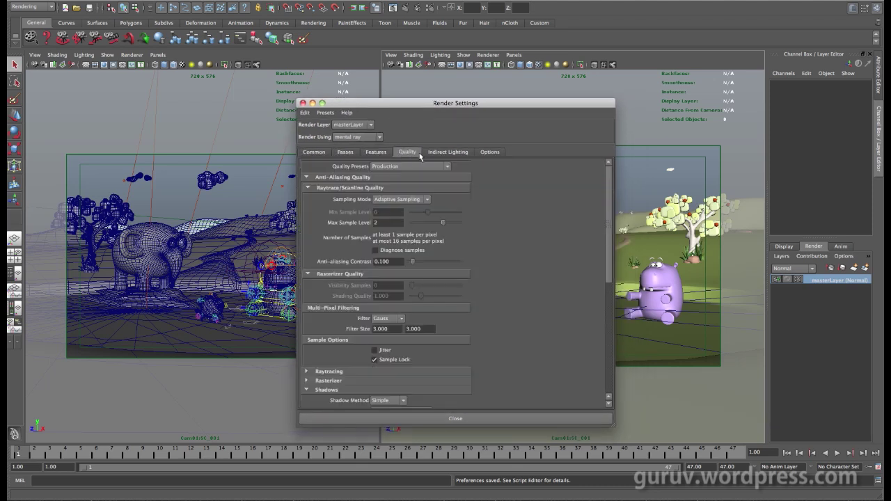
- In the Common tab's File Output, set Image format to OpenEXR (exr)
click(324, 155)
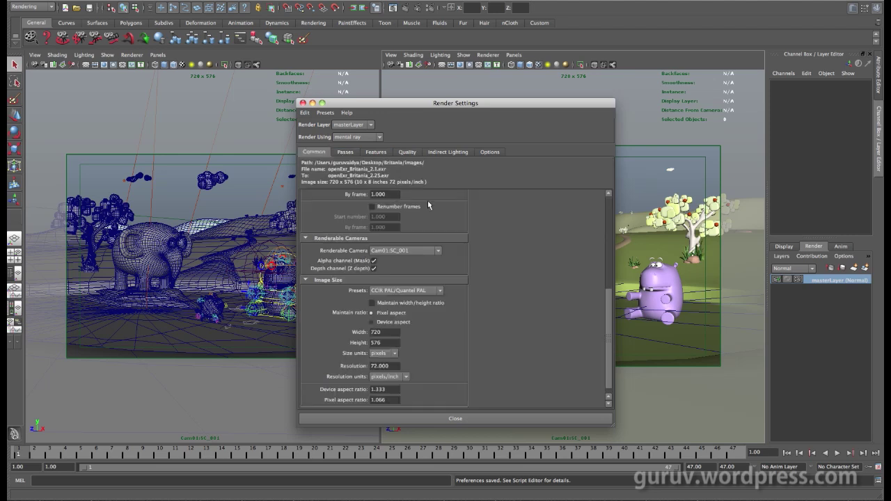
scroll(608, 263, up, 8)
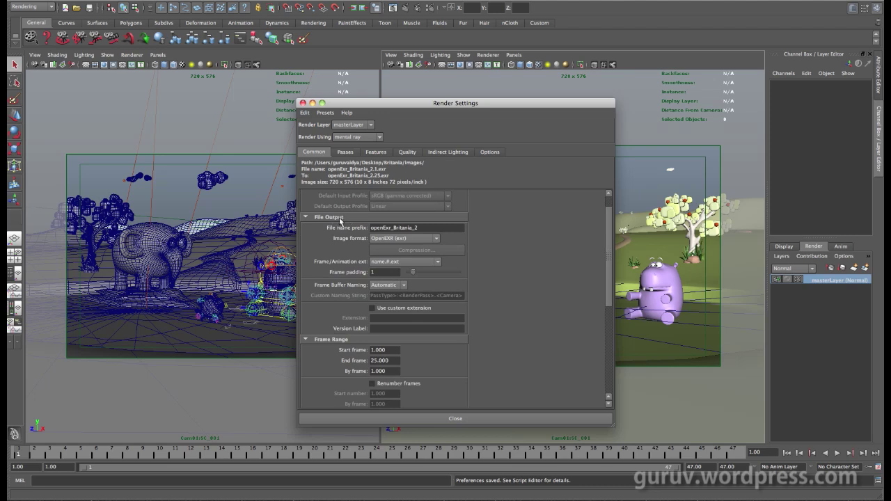
click(425, 239)
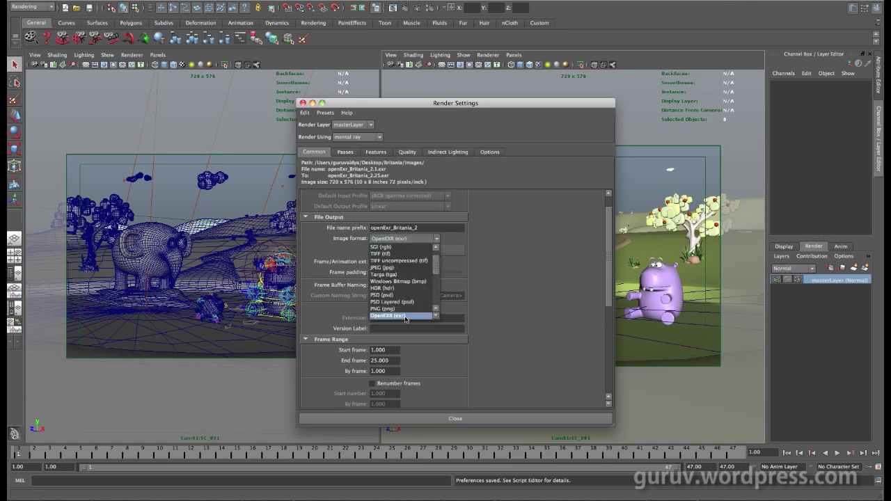
click(405, 317)
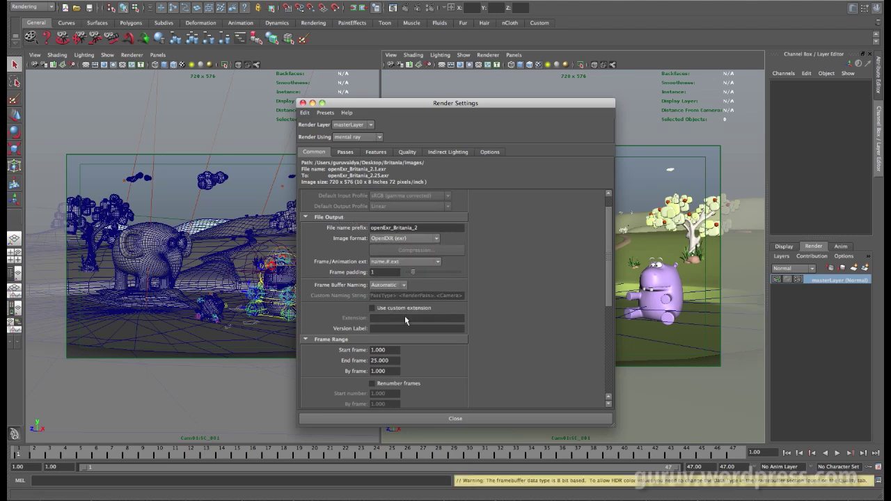
click(436, 238)
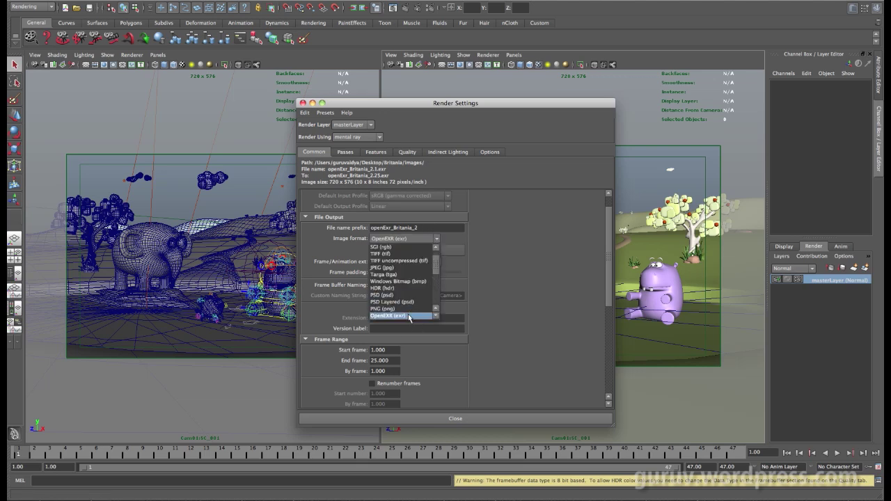
click(409, 317)
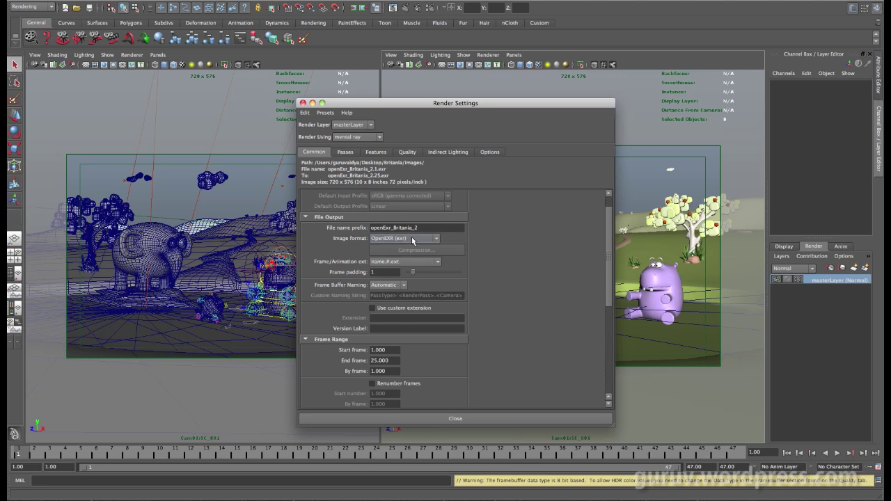
drag(444, 105, 456, 95)
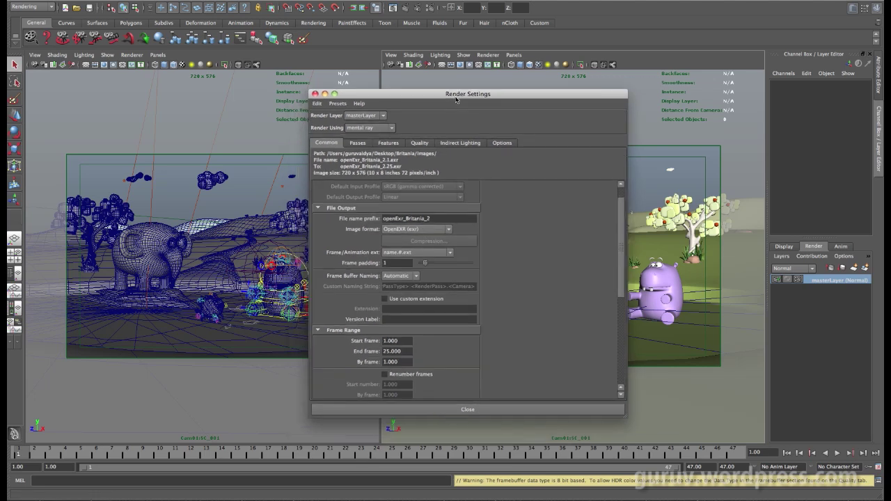
- Move all seven Associated Passes, AO through specular, into Scene Passes via the disassociate button
click(363, 146)
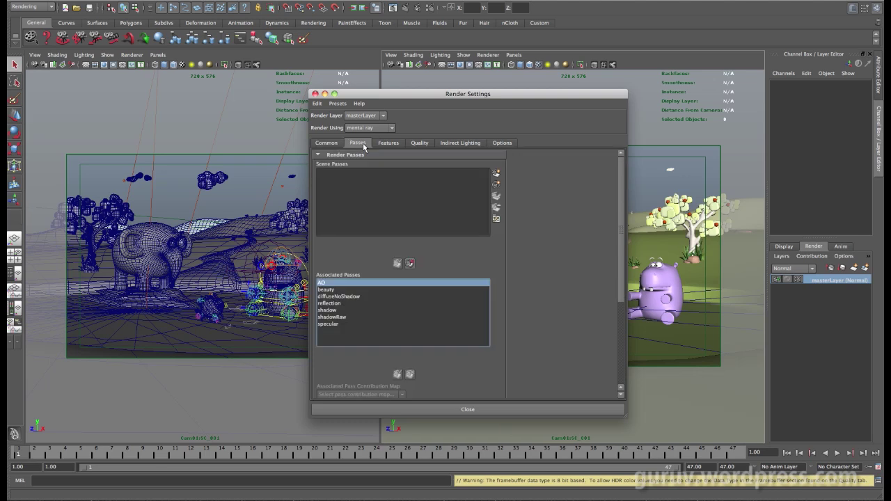
drag(459, 94, 479, 92)
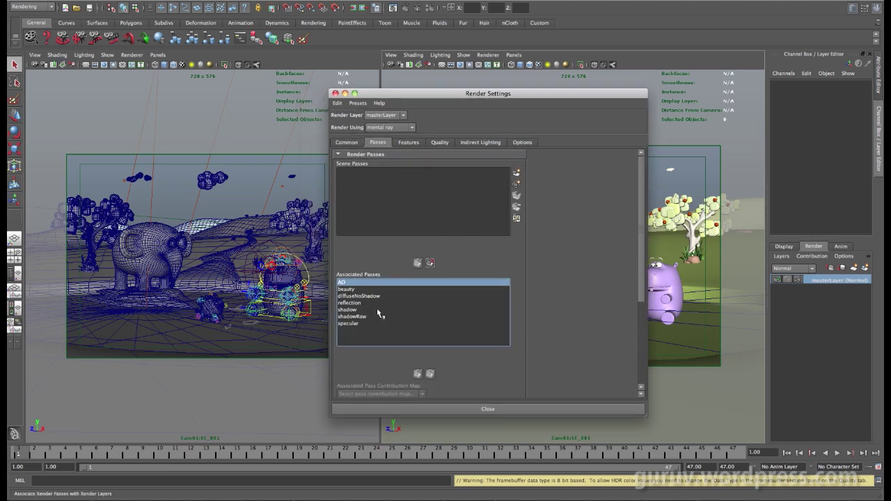
shift+click(353, 324)
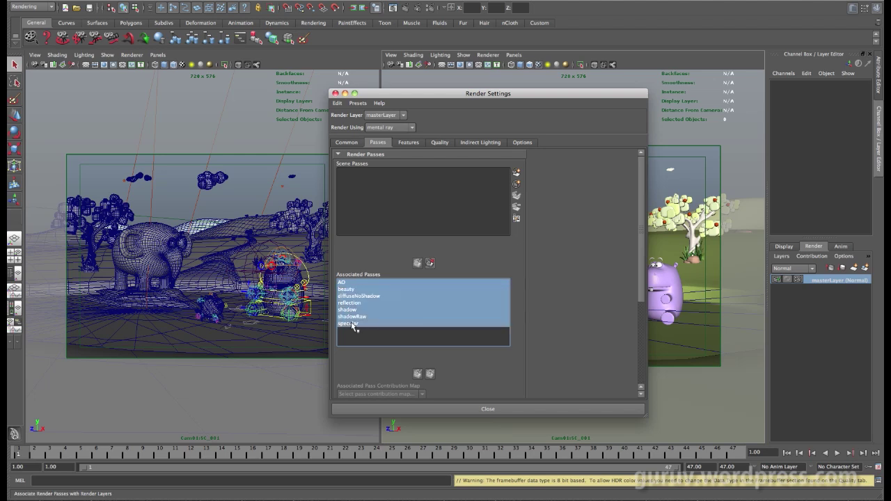
click(430, 263)
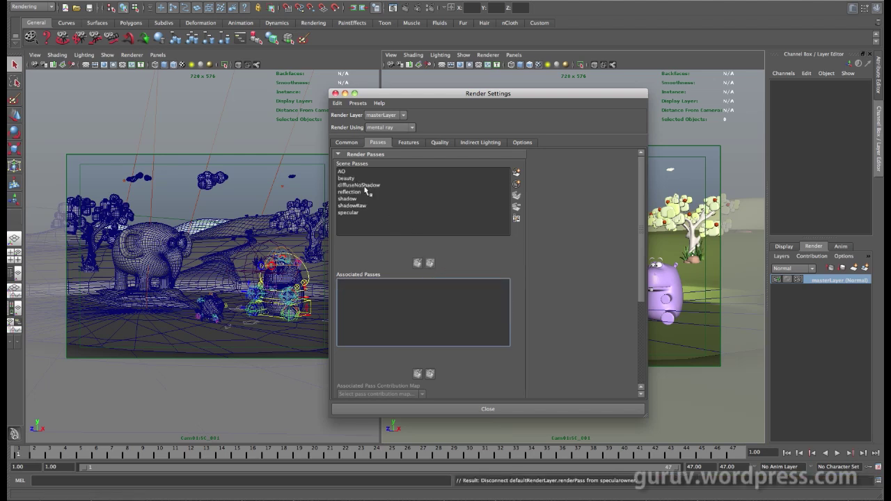
click(361, 213)
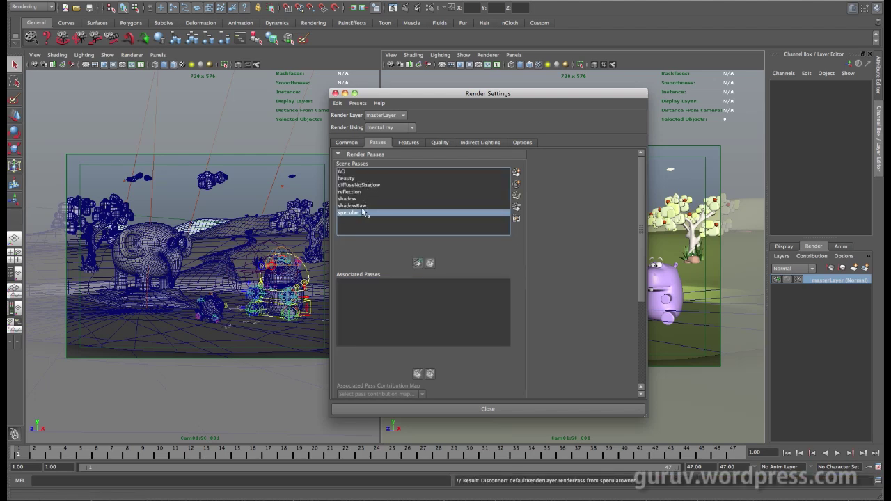
click(364, 174)
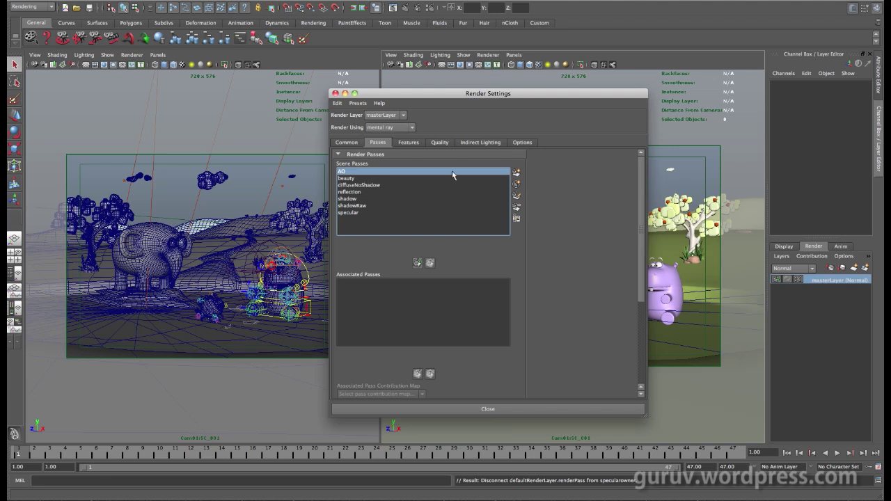
click(516, 173)
drag(519, 220, 592, 109)
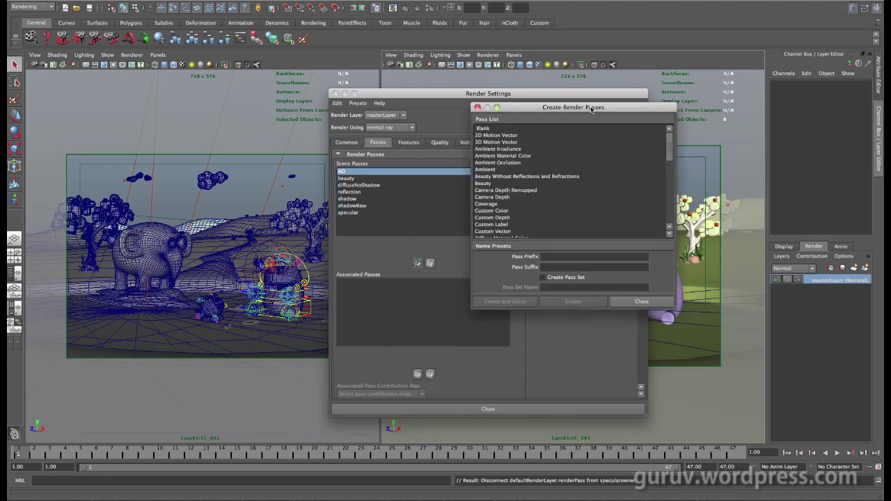
click(517, 163)
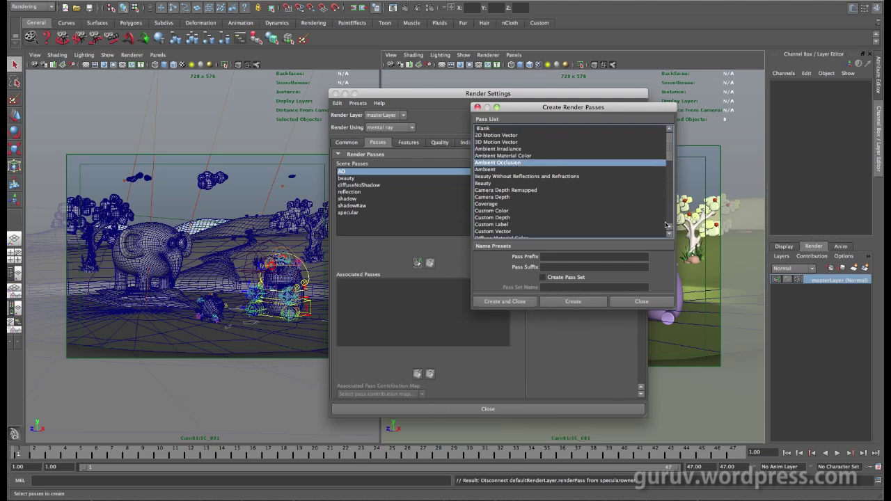
drag(674, 311, 700, 419)
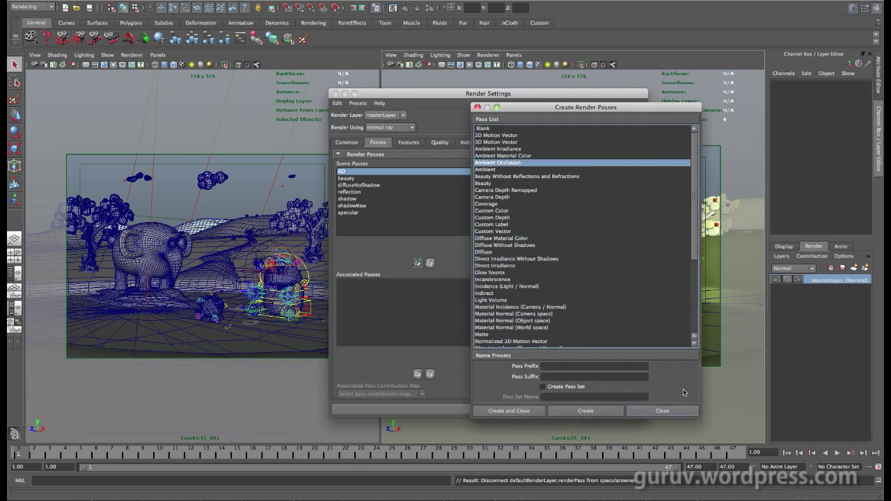
drag(694, 203, 695, 271)
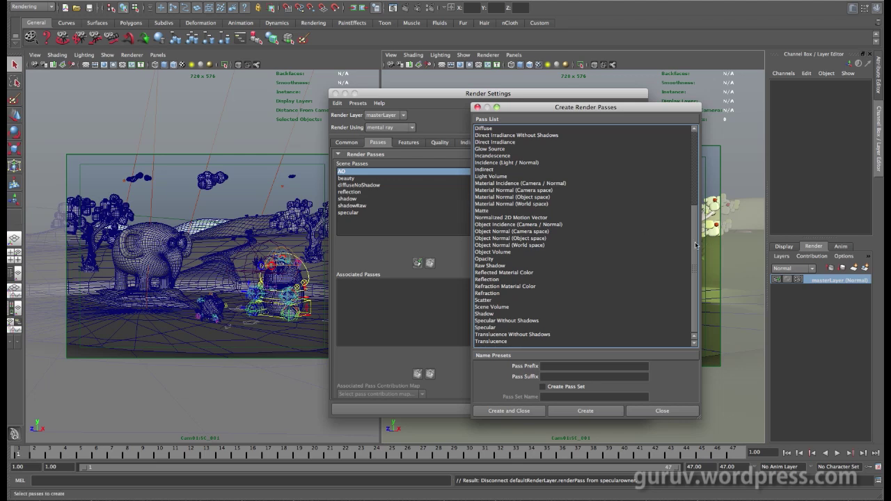
drag(695, 246, 695, 152)
drag(570, 108, 557, 92)
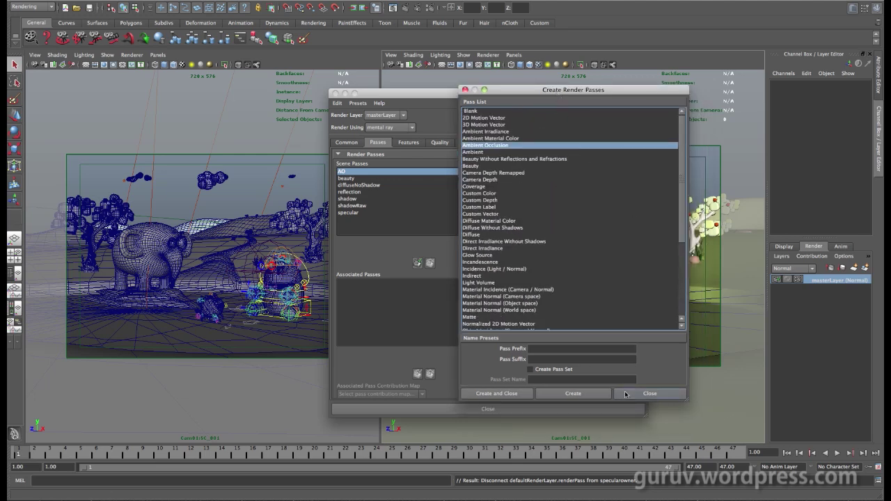
click(637, 394)
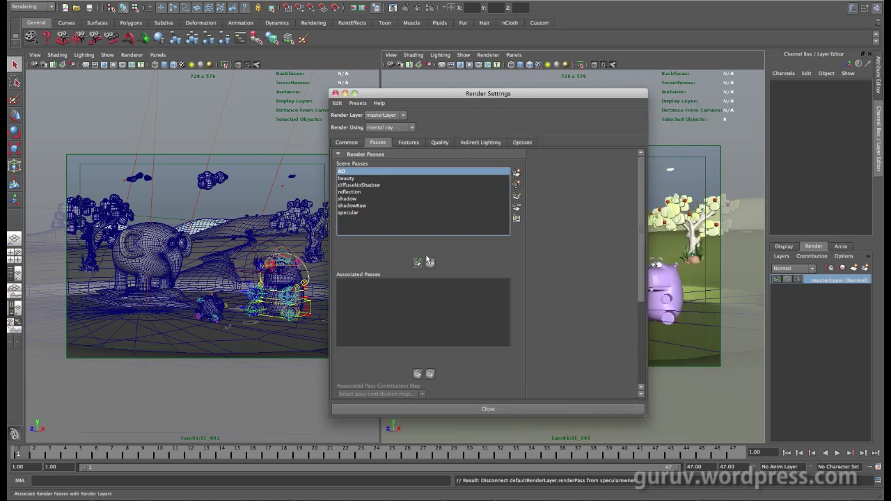
- Associate all seven Scene Passes with the master layer and close Render Settings
shift+click(356, 217)
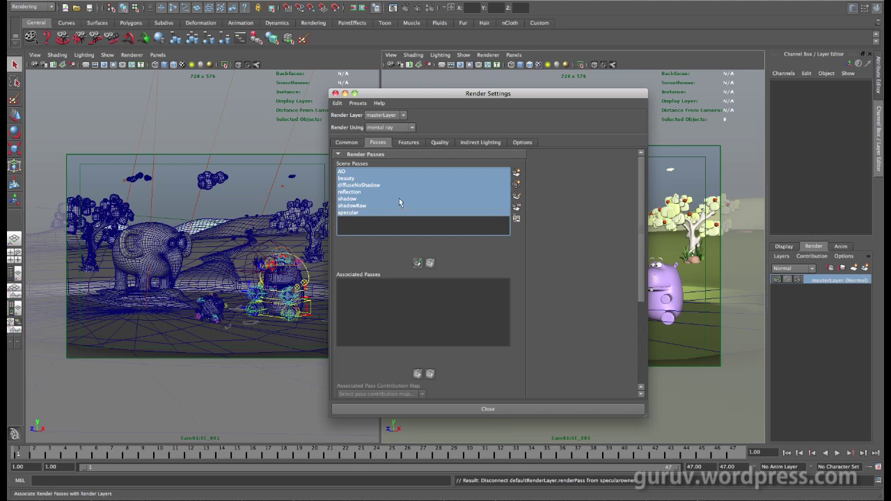
click(417, 262)
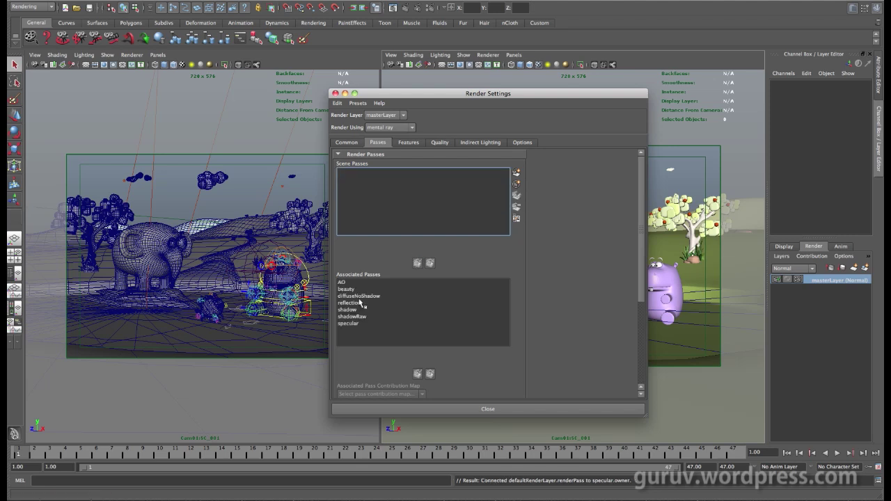
drag(474, 102, 431, 62)
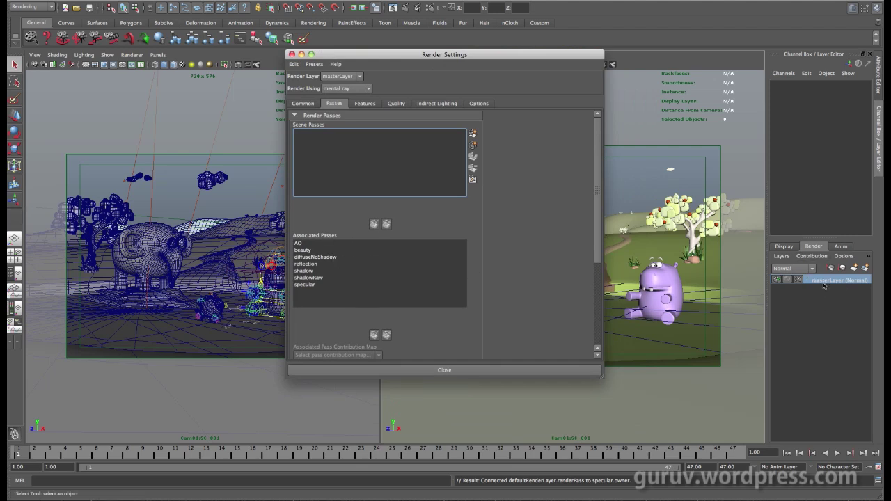
click(621, 258)
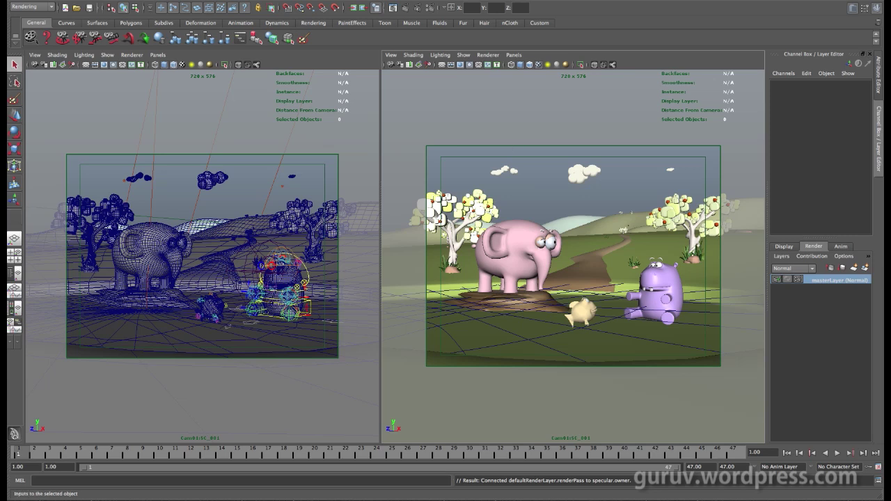
- Open the Render > Batch Render option box
click(362, 1)
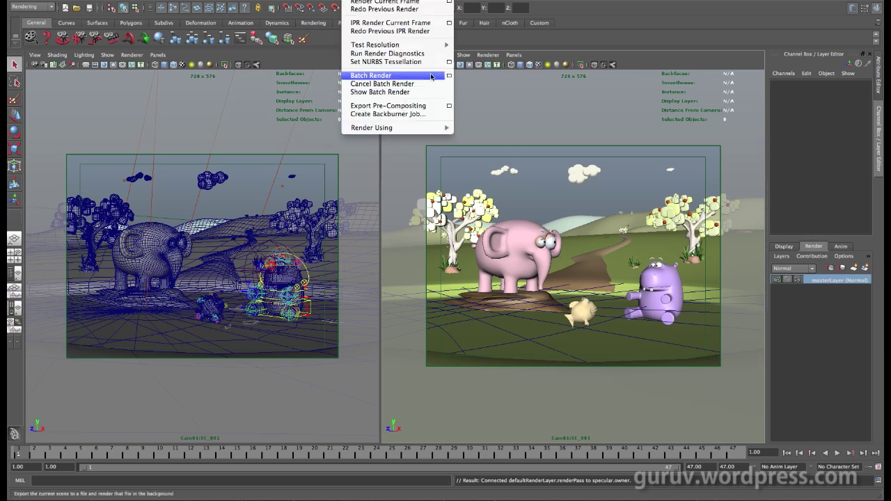
click(450, 75)
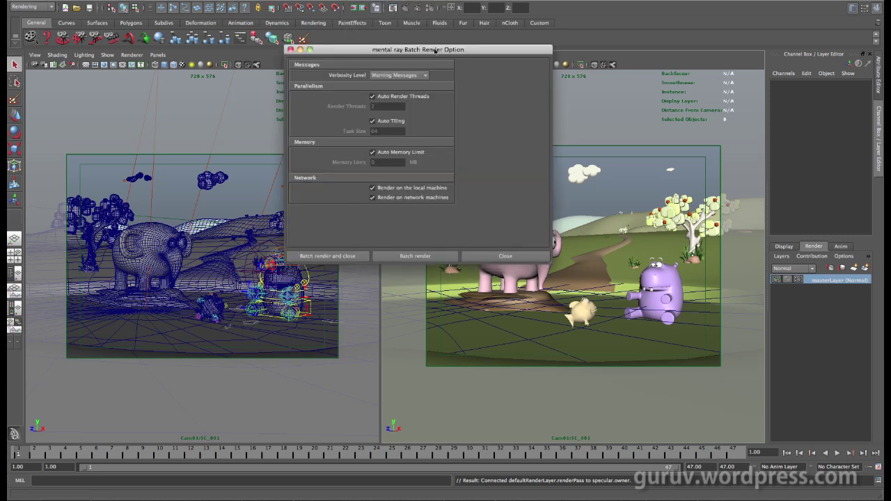
drag(436, 52, 447, 97)
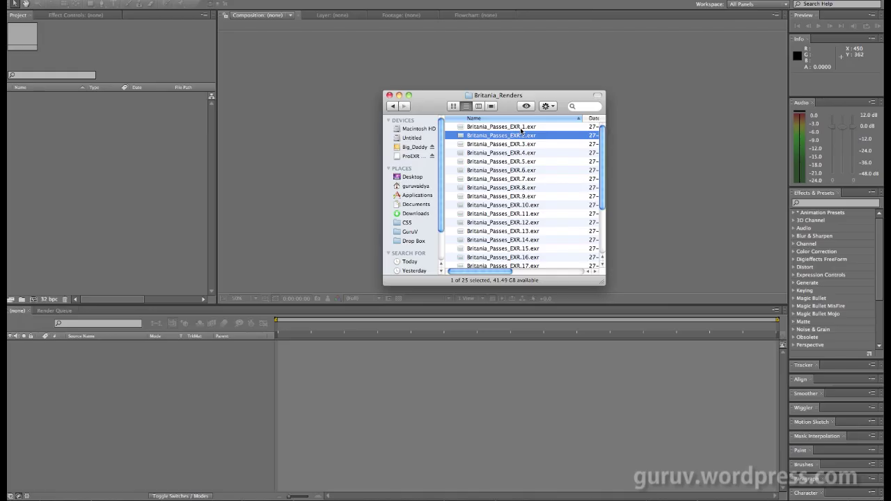
- Preview Britania_Passes_EXR.2.exr from the Britania_Renders folder, then close the preview
drag(600, 167, 606, 149)
click(503, 129)
click(504, 136)
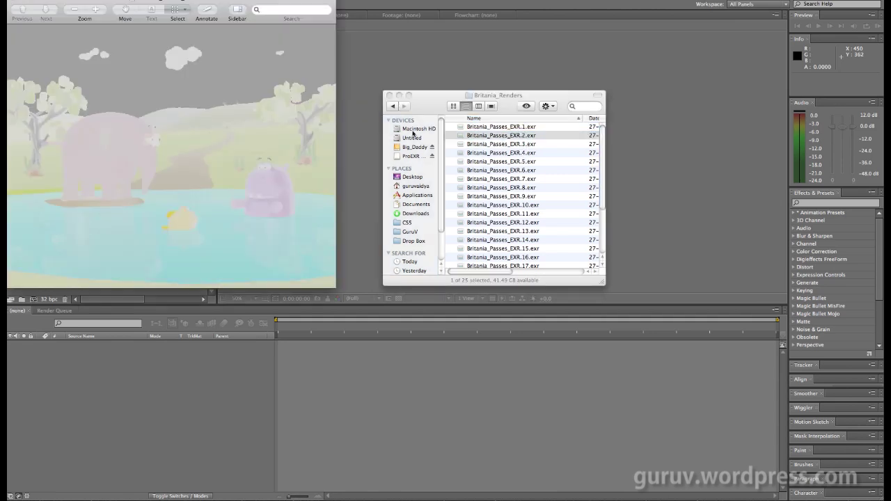
drag(54, 1, 115, 50)
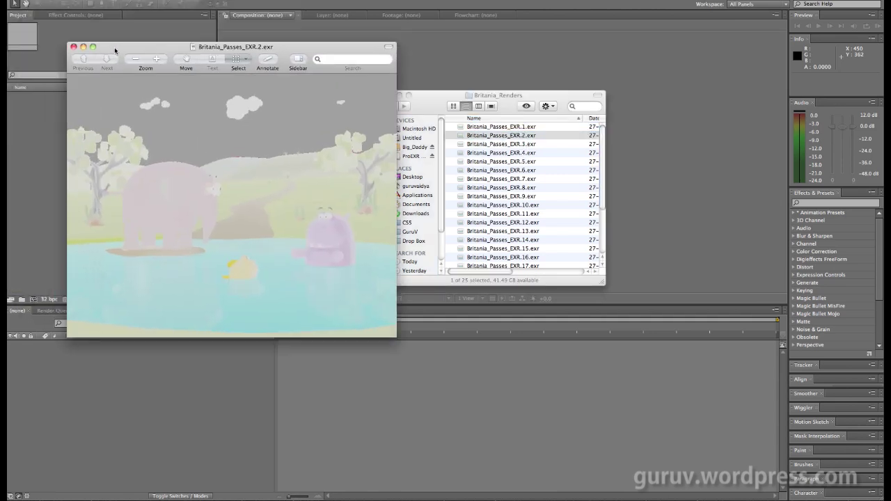
click(73, 48)
- Put the Britania_Renders window aside and return to After Effects' Project panel
drag(476, 102, 450, 97)
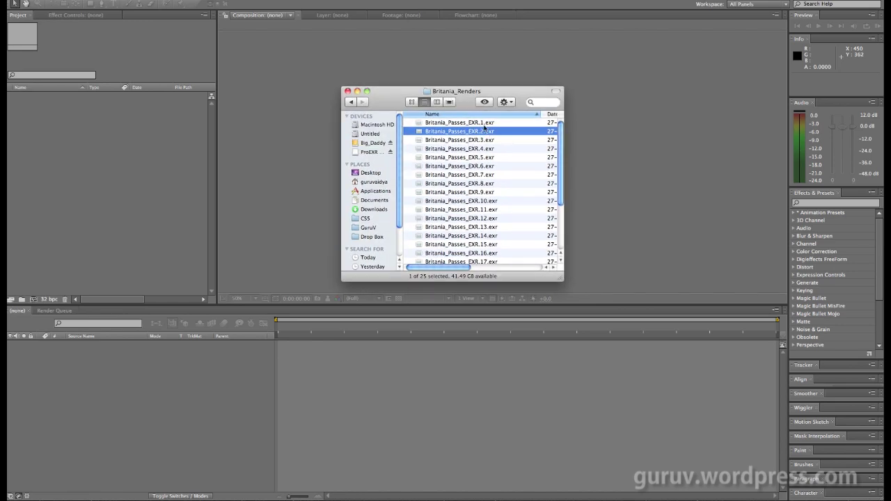
drag(470, 95, 479, 110)
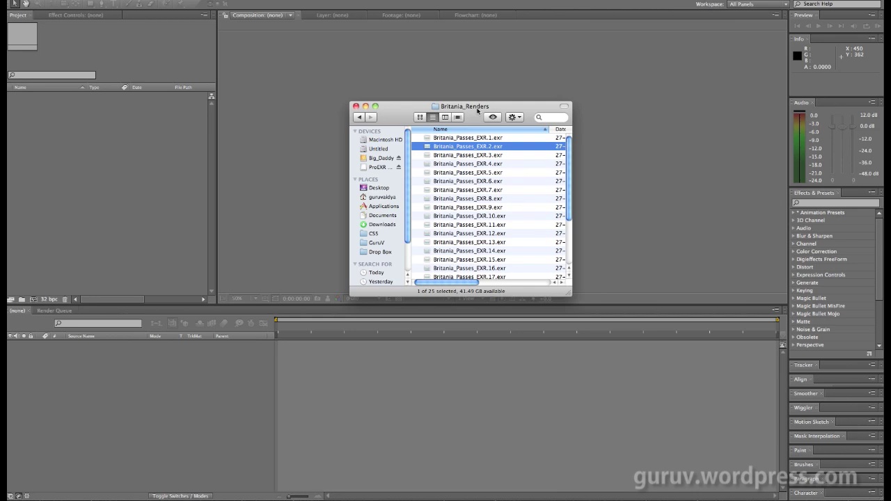
click(117, 174)
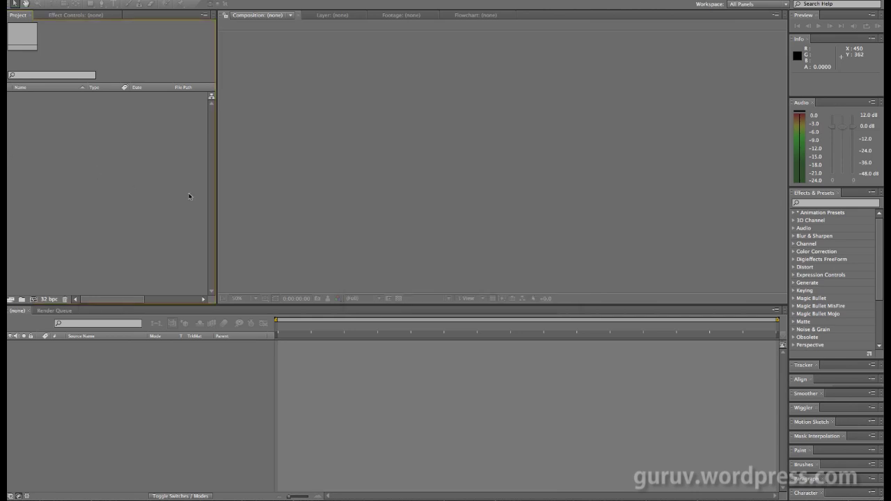
- Import Britania_Passes_EXR.1.exr with OpenEXR Sequence checked via Import > File
right_click(151, 170)
mouse_move(218, 201)
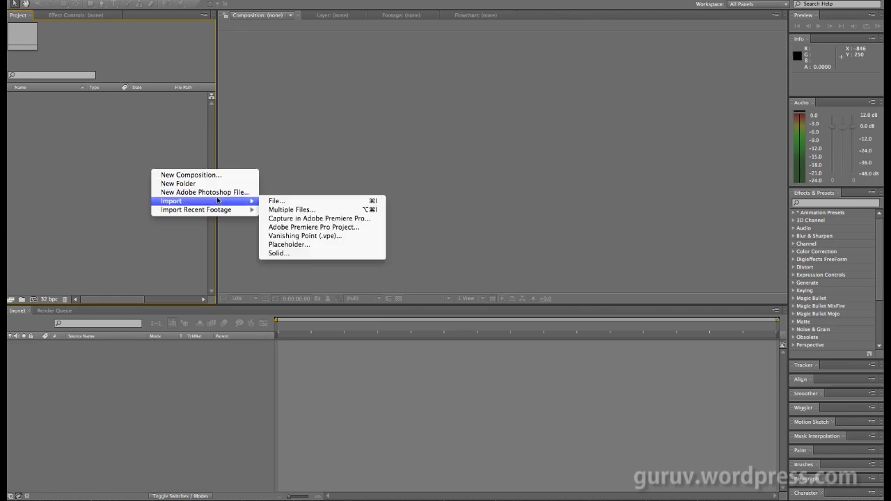
click(320, 201)
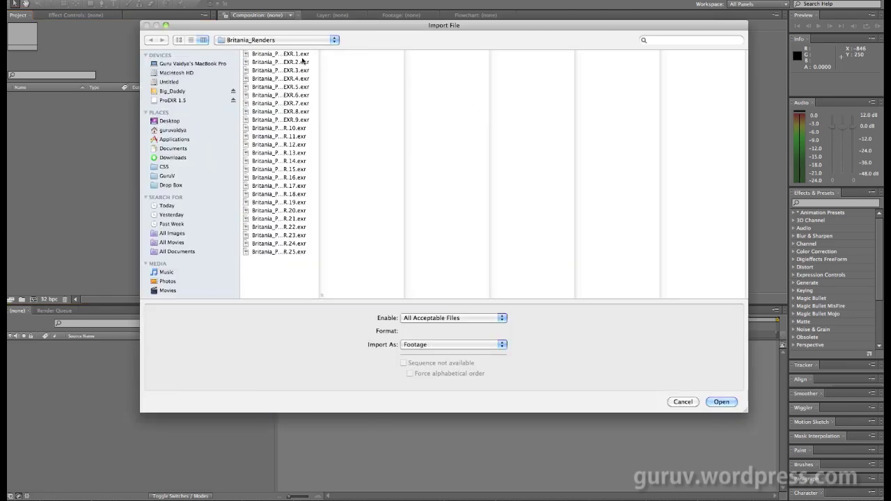
click(303, 54)
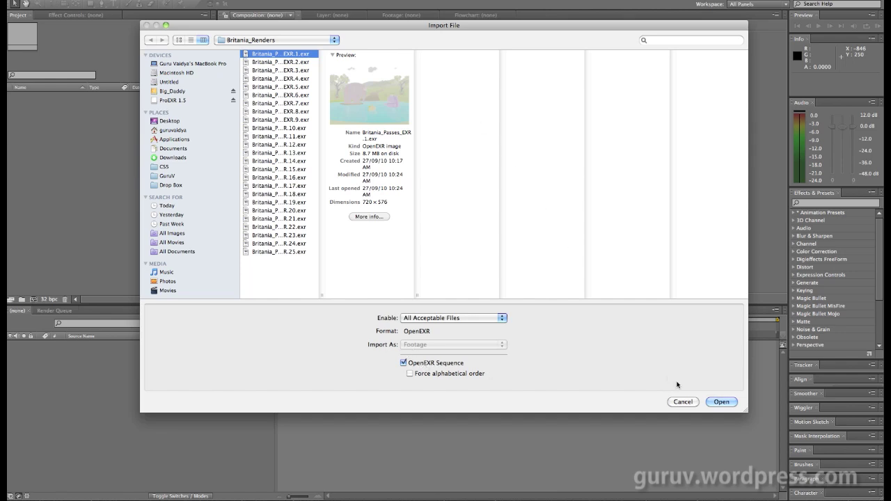
click(722, 402)
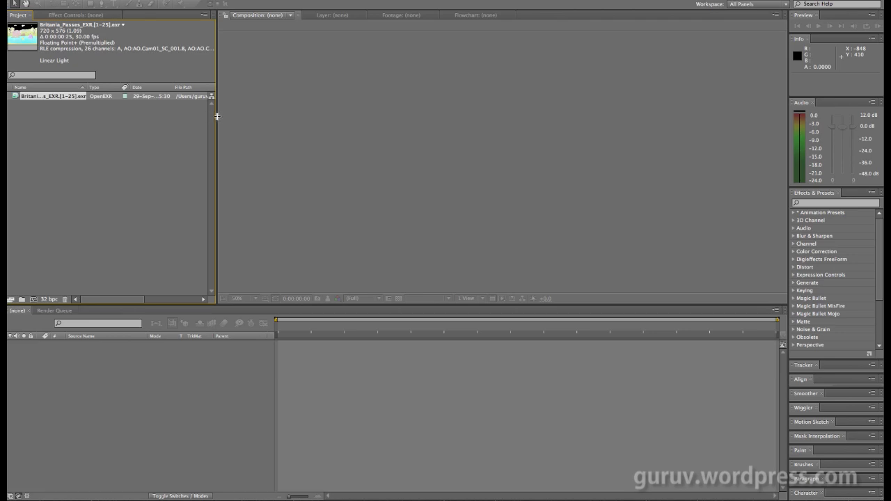
- Drag the Project/Composition divider right until the EXR sequence's full file path shows
drag(217, 117, 289, 117)
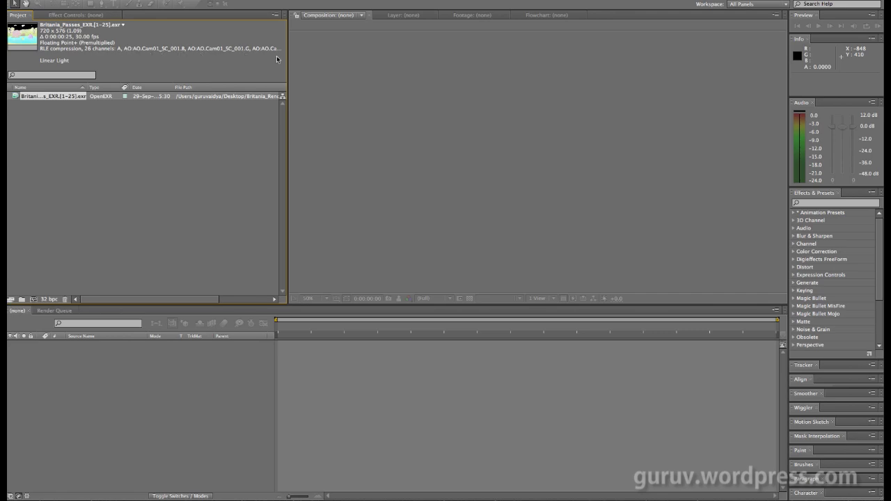
drag(287, 58, 214, 60)
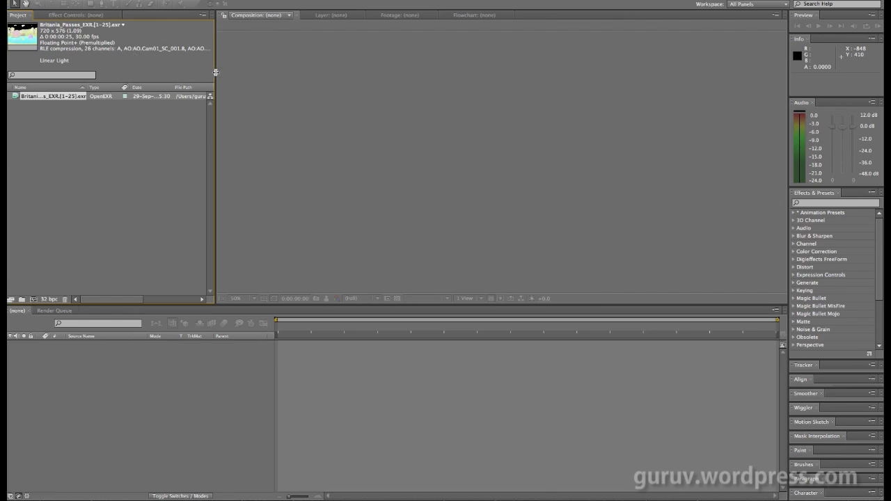
drag(215, 73, 248, 78)
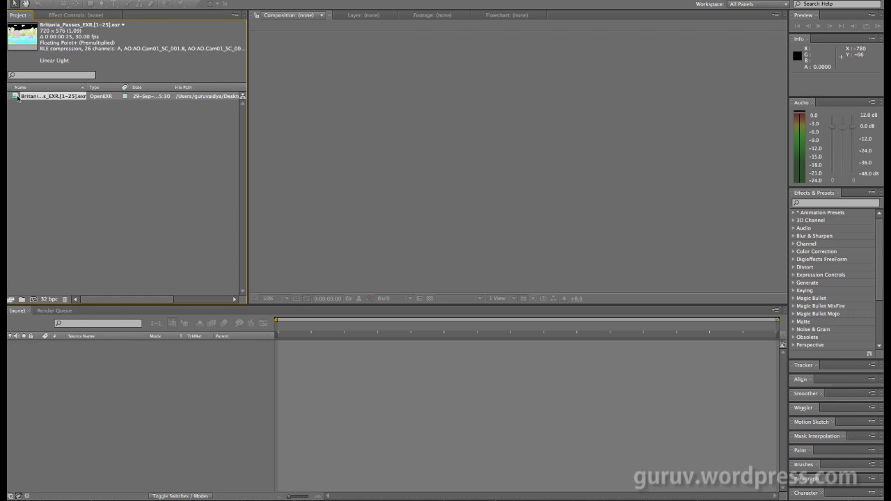
- Create the Britania_Passes_EXR comp from the EXR sequence and apply 3D Channel > EXtractoR to its layer
drag(16, 98, 33, 300)
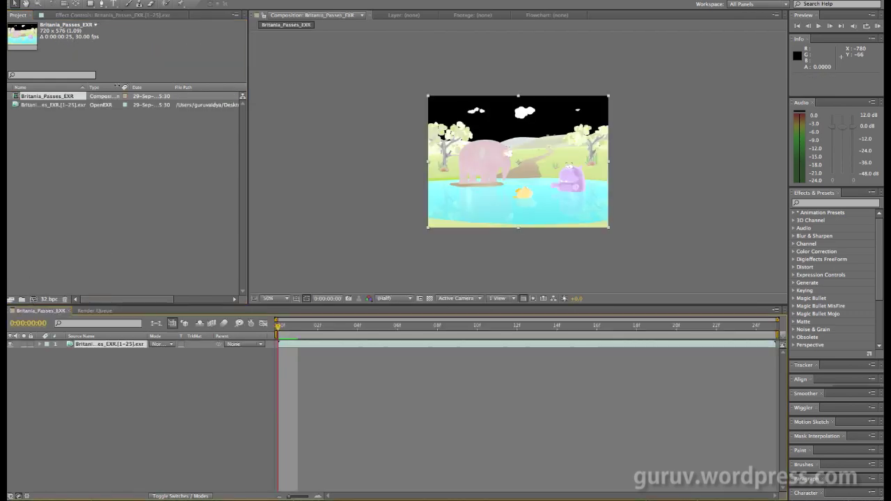
drag(121, 86, 154, 86)
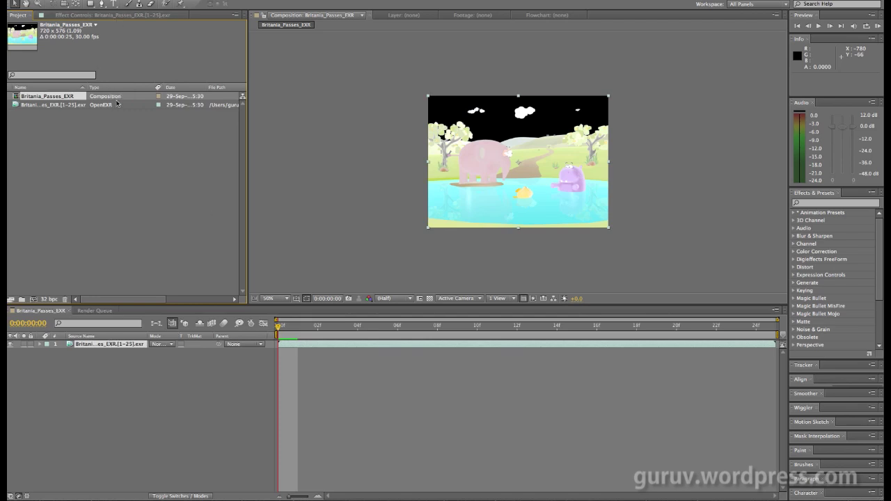
click(123, 16)
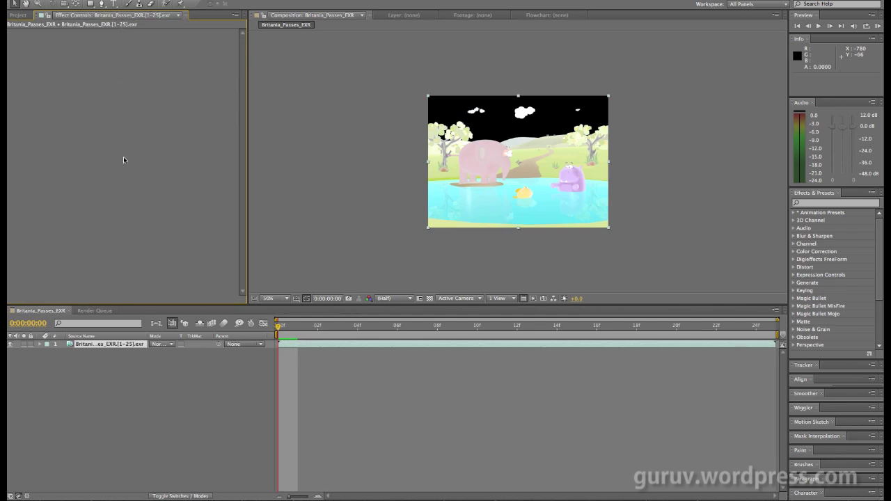
right_click(124, 124)
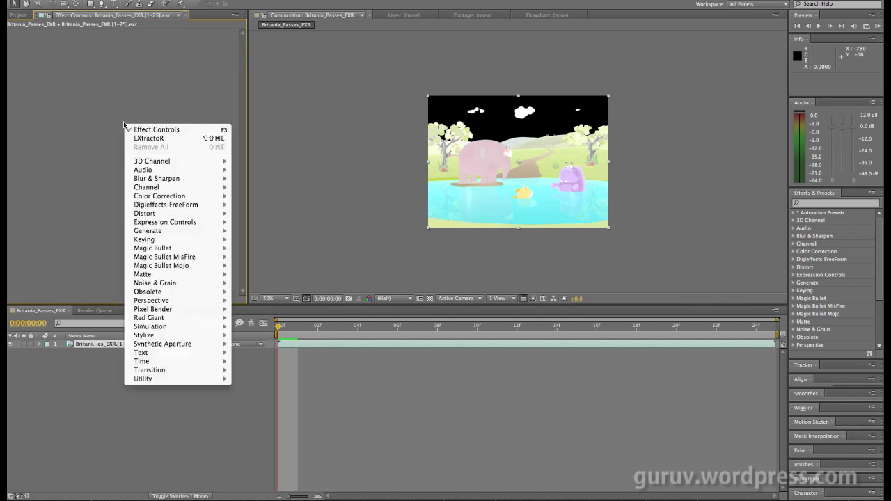
mouse_move(184, 162)
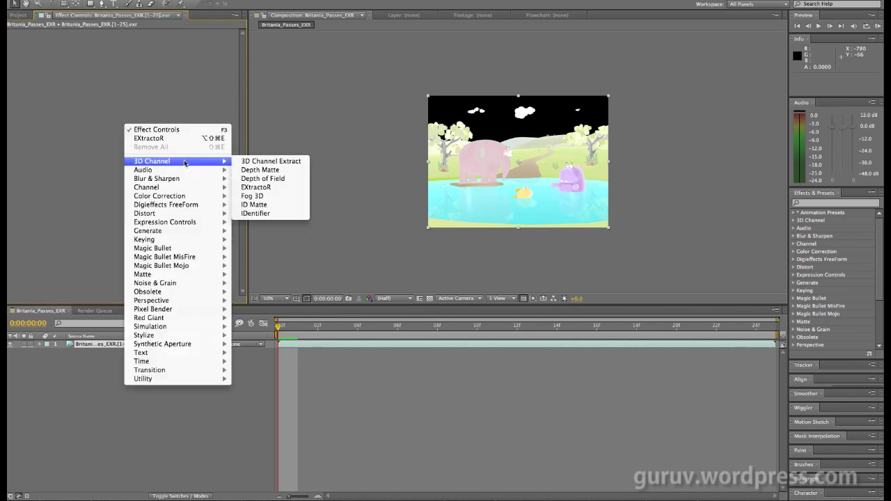
click(256, 188)
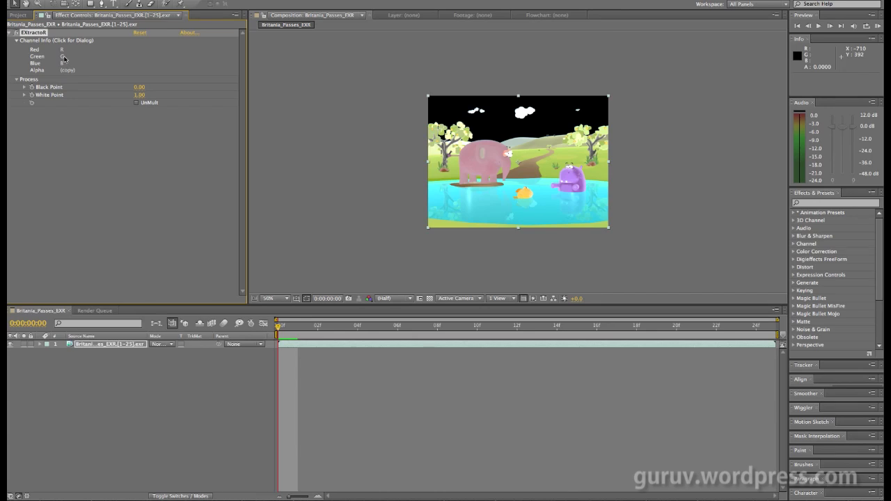
click(64, 59)
- Set EXtractoR's Red channel to AO:AO.Cam01_SC_001.R
drag(430, 90, 407, 140)
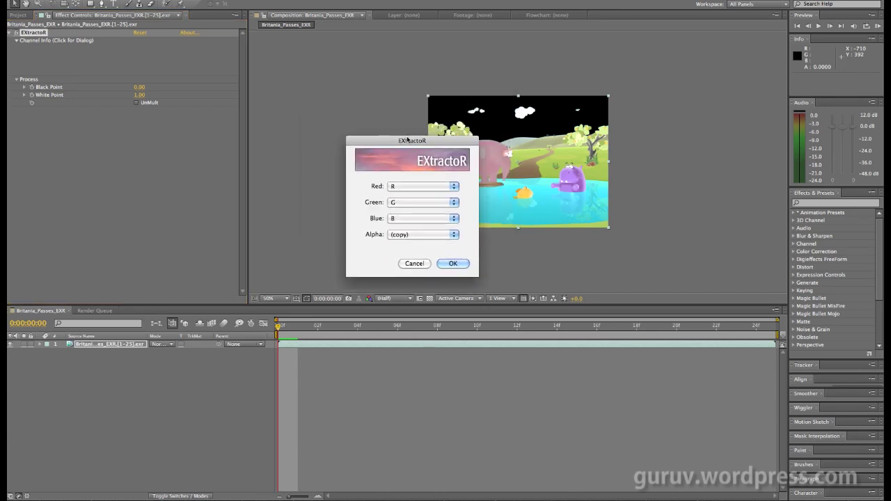
click(438, 186)
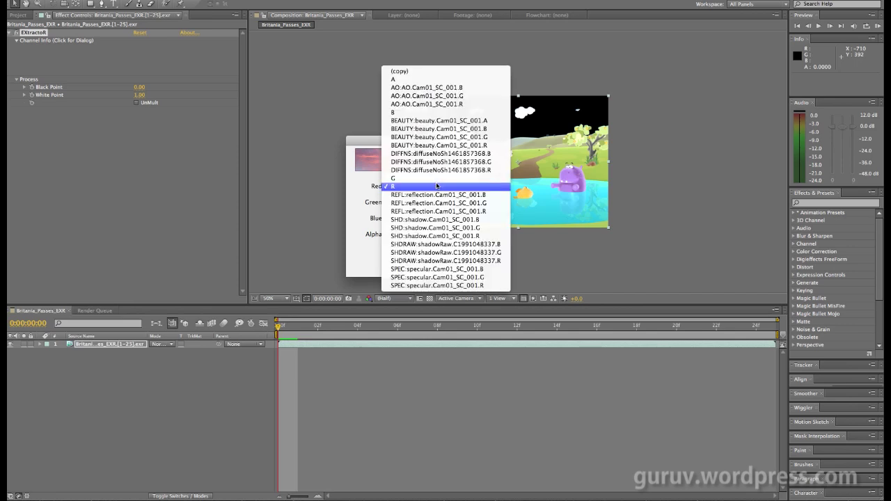
click(410, 187)
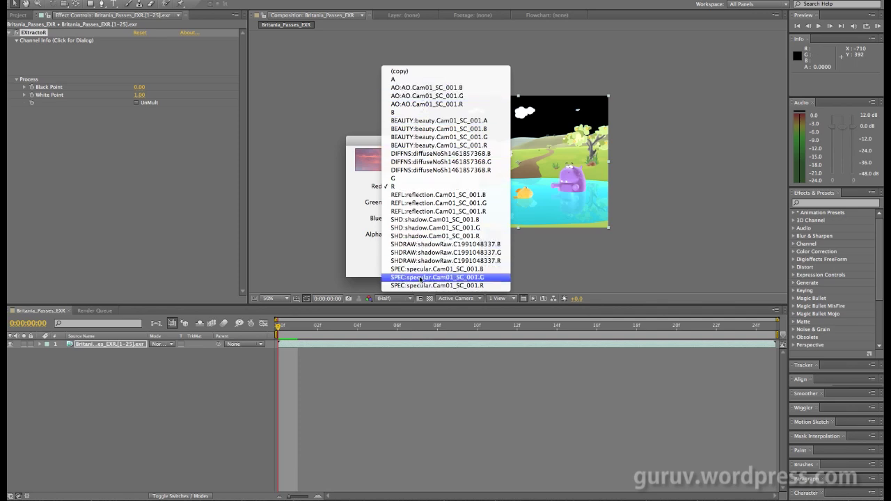
click(378, 191)
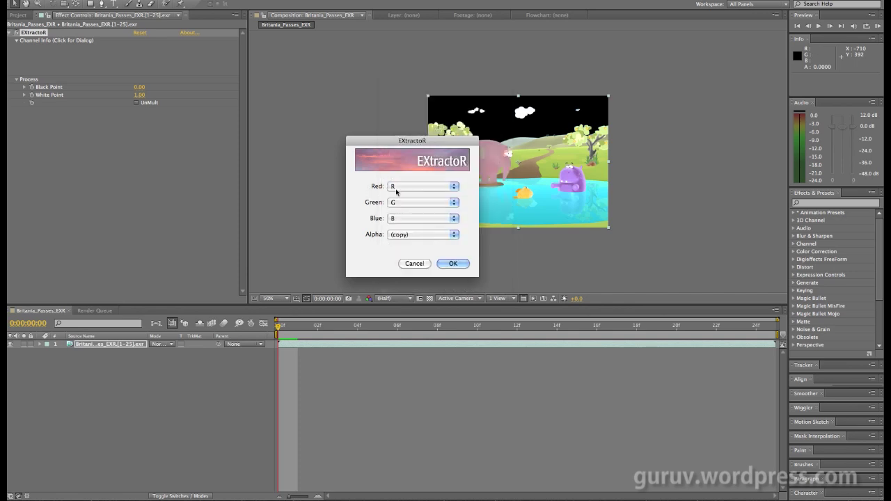
click(396, 191)
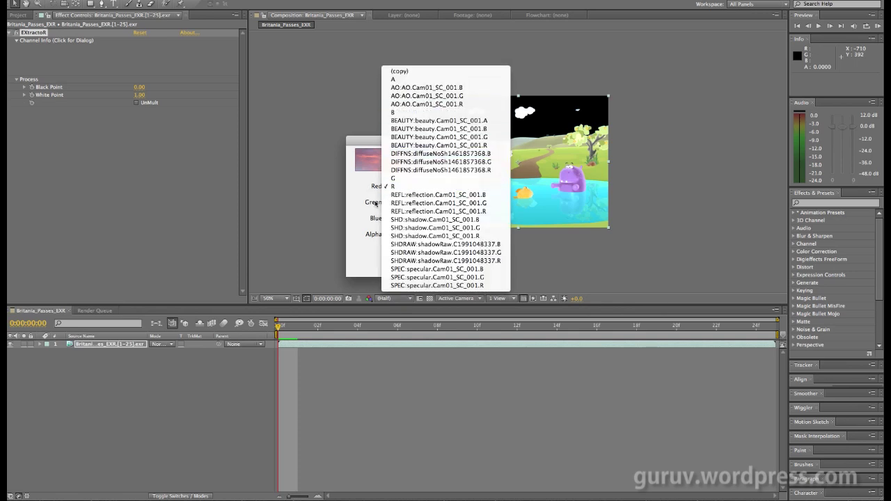
click(374, 202)
click(402, 187)
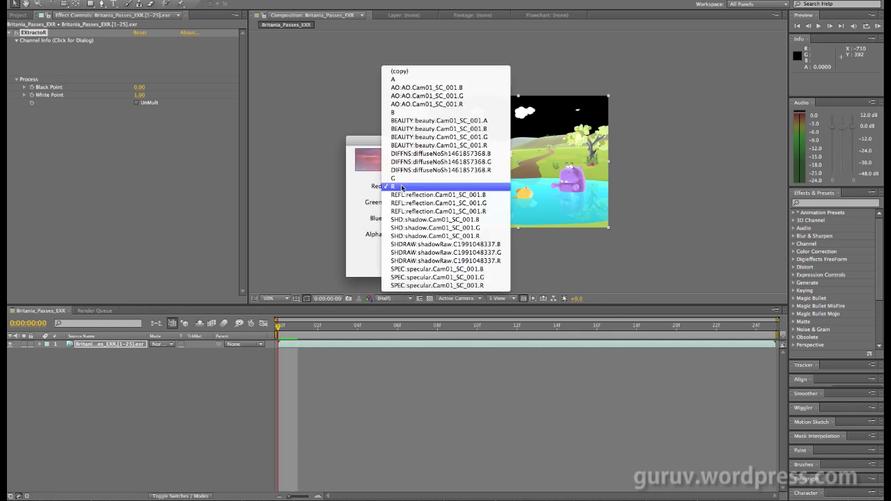
click(430, 106)
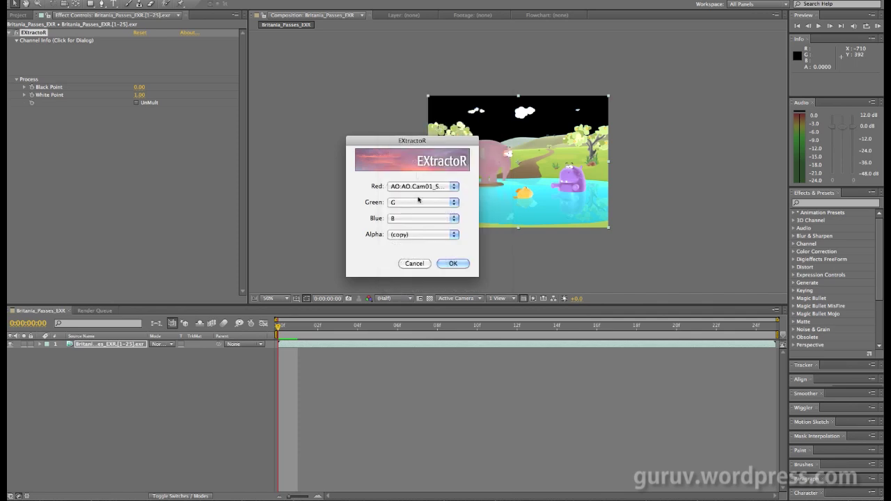
- Set Green and Blue to the AO.Cam01_SC_001 G and B channels and confirm the dialog
click(400, 201)
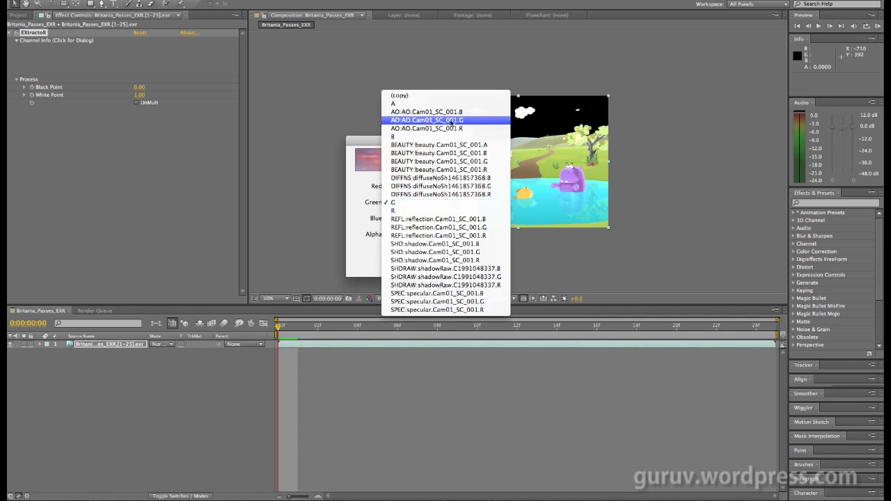
click(464, 121)
click(425, 219)
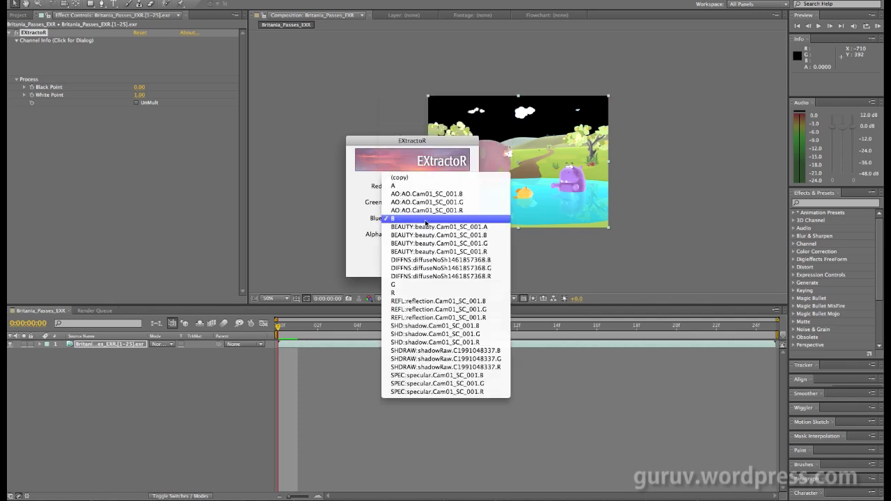
click(440, 194)
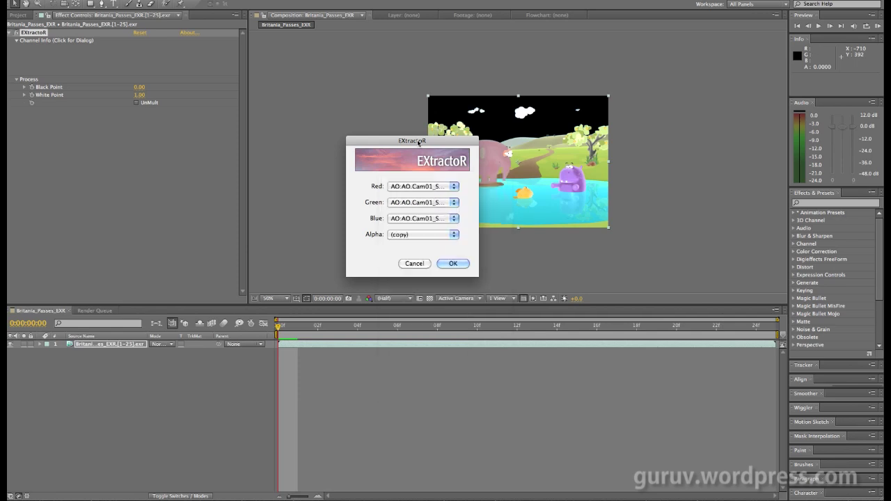
drag(423, 142, 386, 96)
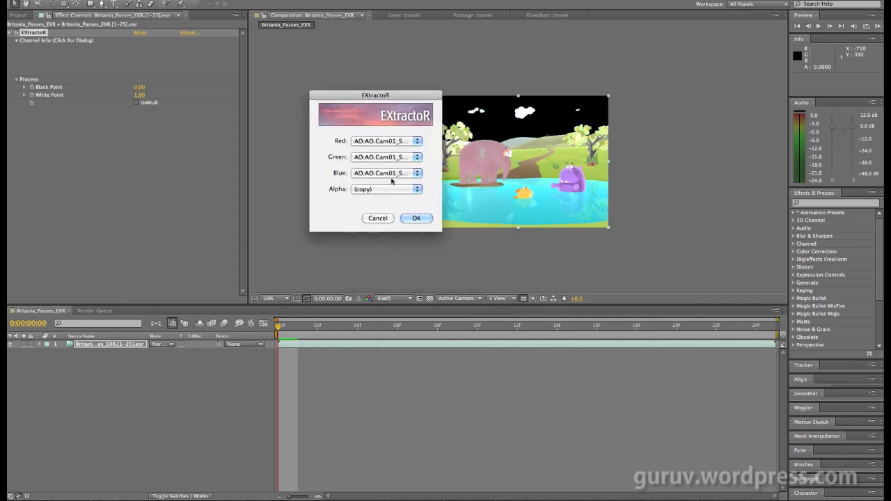
click(416, 219)
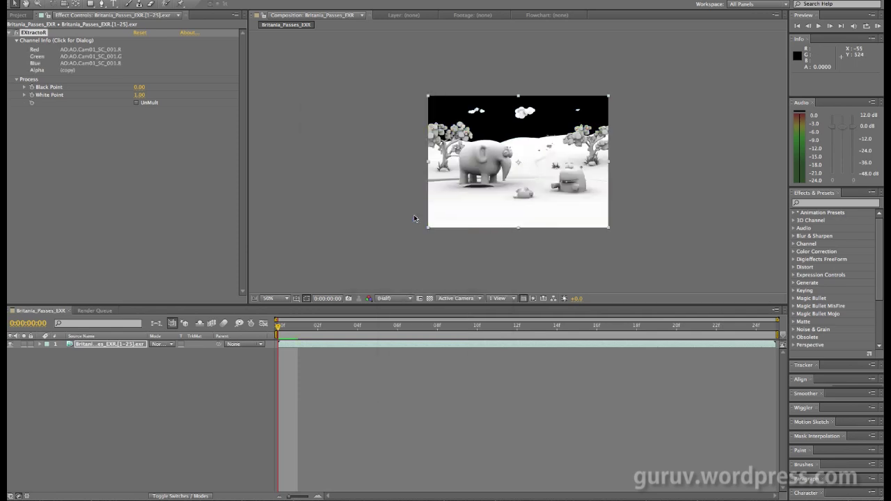
scroll(511, 151, up, 2)
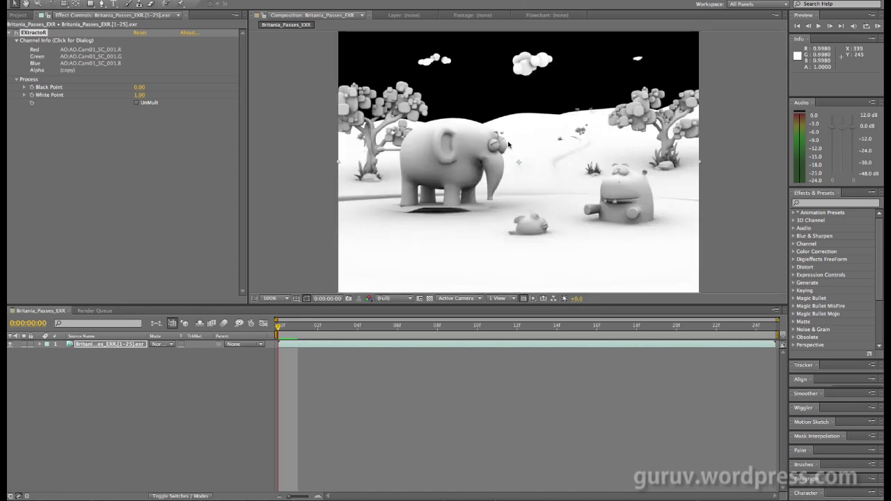
click(18, 15)
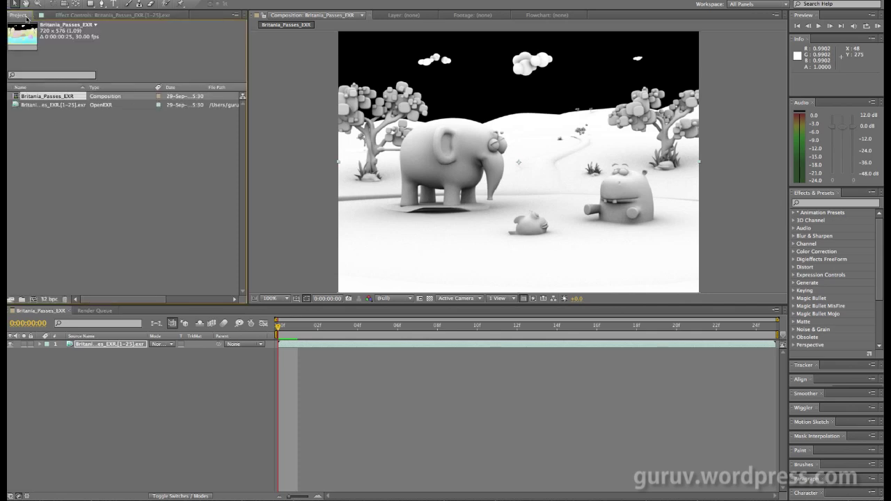
- Rename the AO comp to Occ
click(58, 97)
text(Occ)
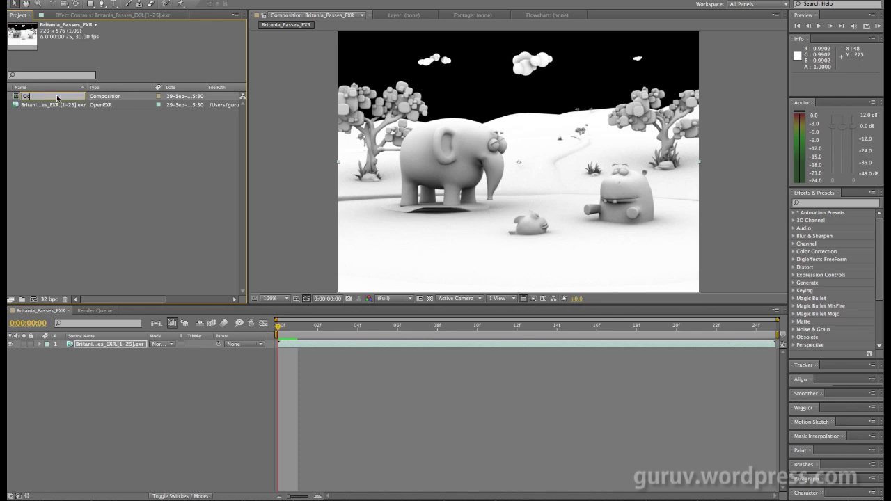
key(Return)
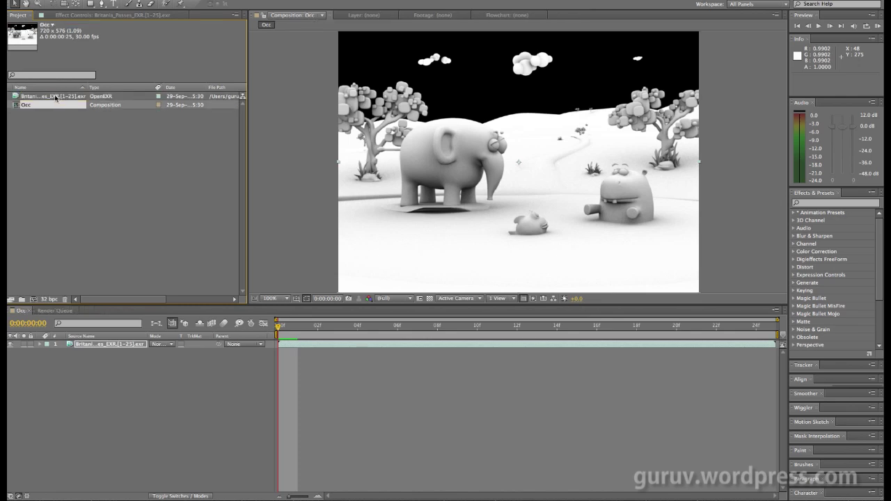
- Make a new comp from the EXR footage and apply EXtractoR to its layer
click(58, 98)
drag(28, 98, 32, 300)
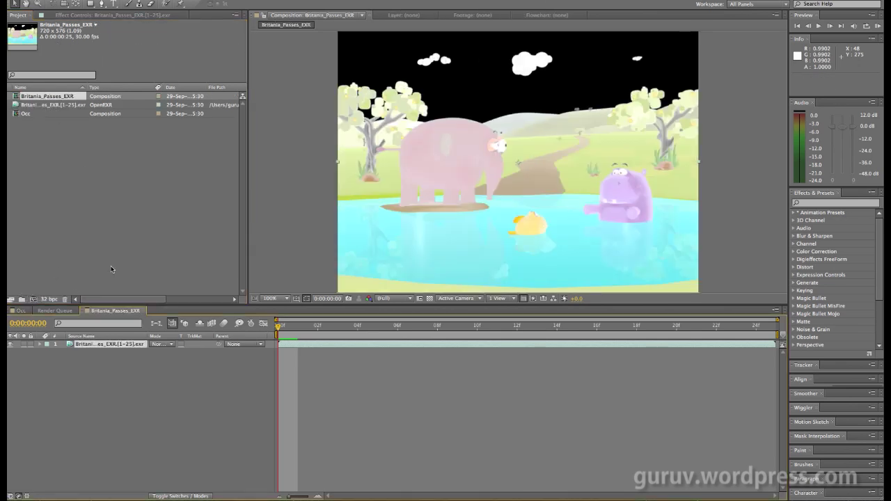
click(116, 16)
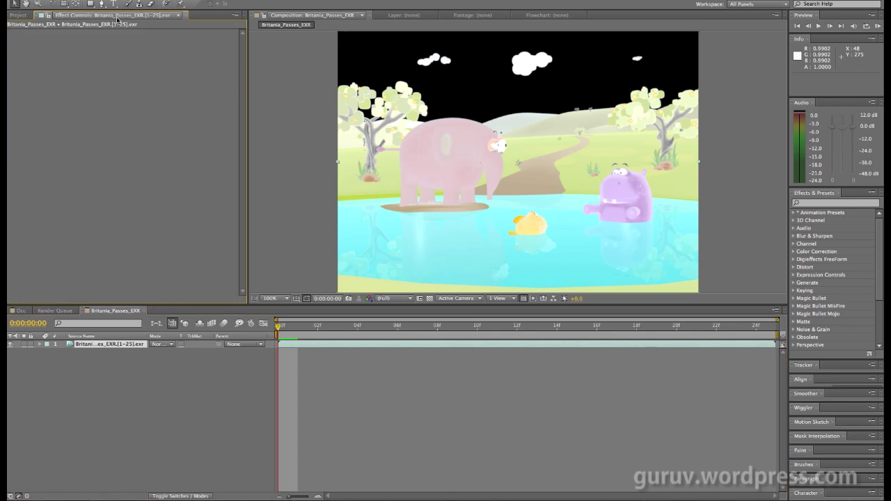
right_click(117, 69)
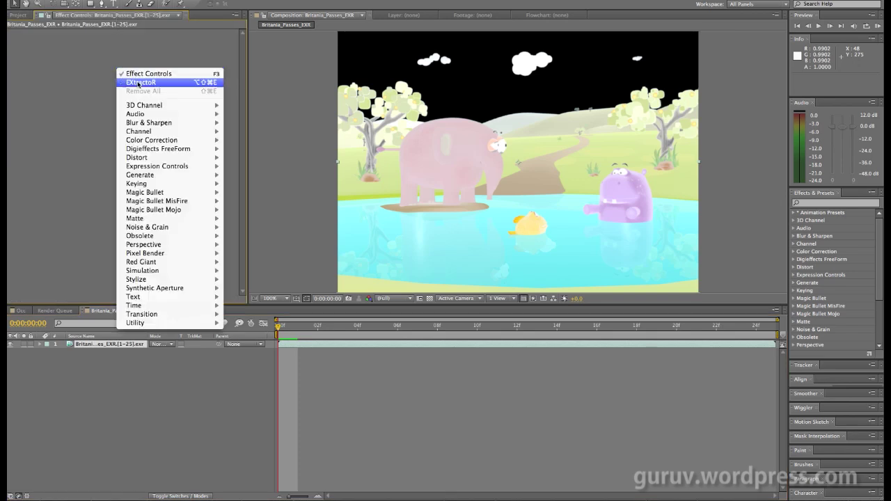
click(139, 85)
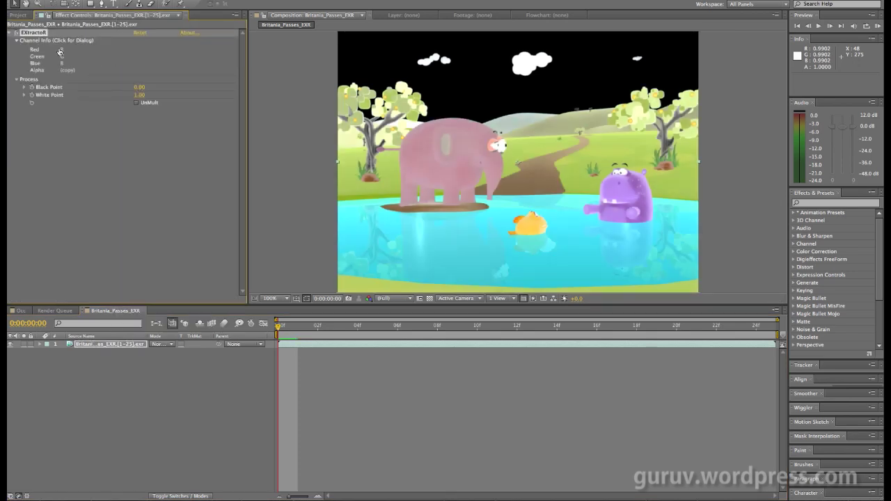
click(61, 57)
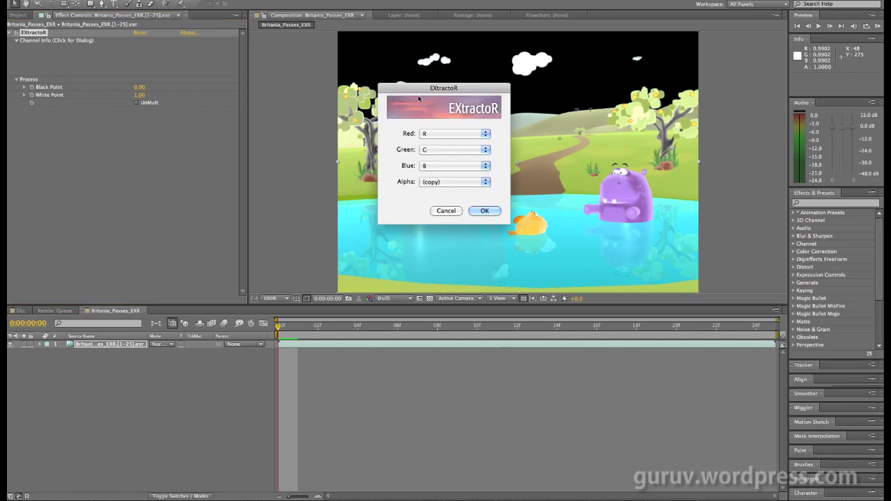
- Map red, green and blue to the REFL reflection.Cam01 channels and confirm
click(456, 137)
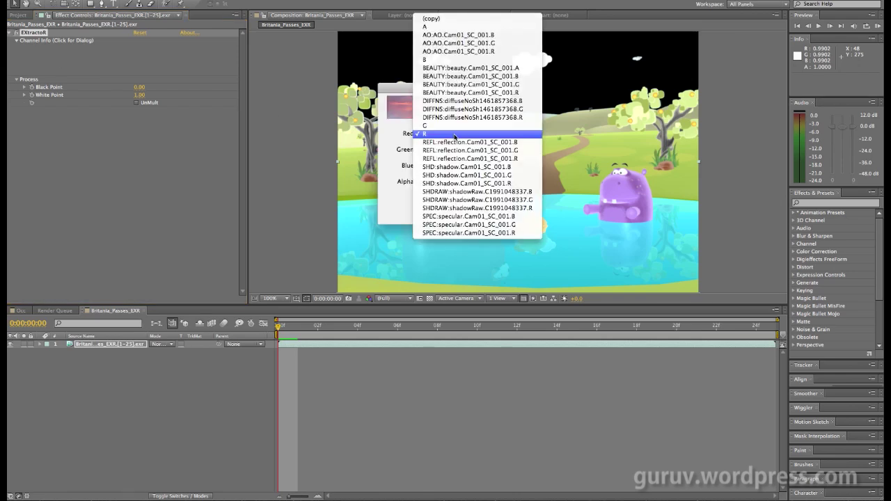
click(460, 159)
click(461, 150)
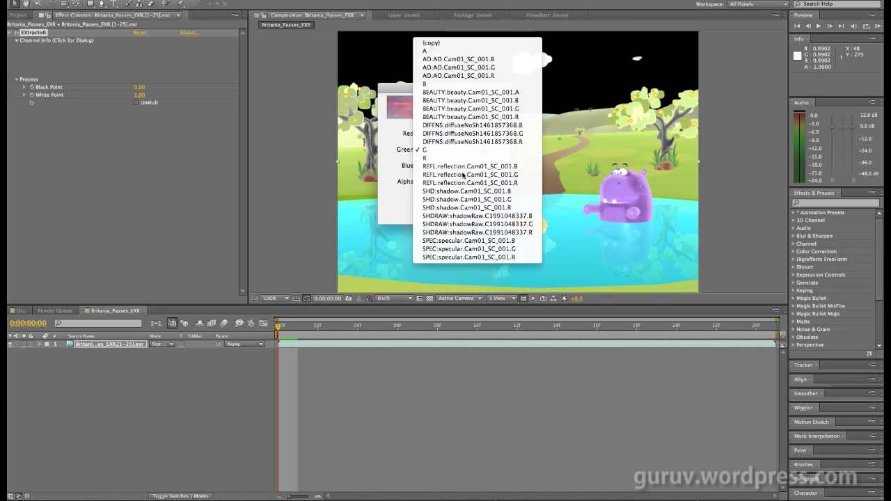
click(463, 175)
click(465, 167)
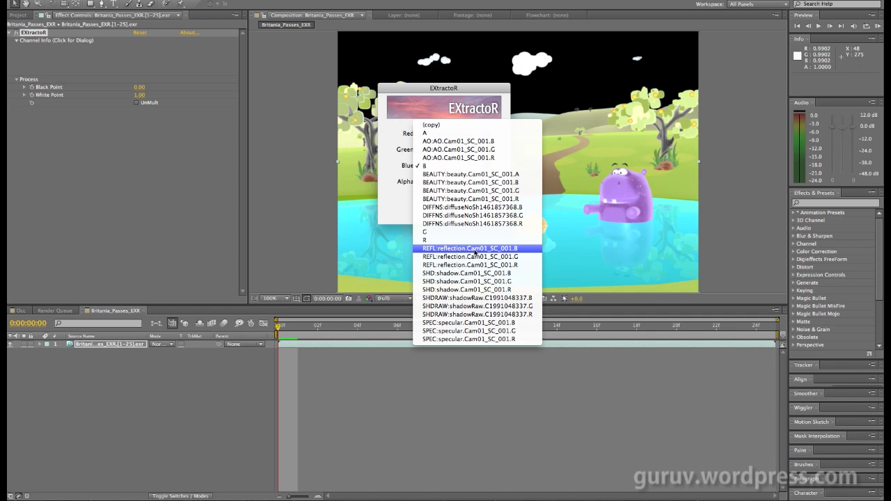
click(474, 251)
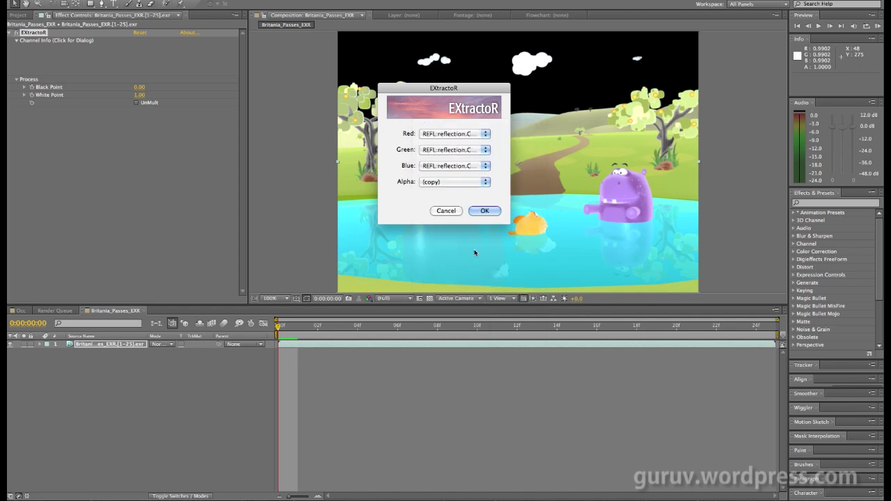
click(485, 212)
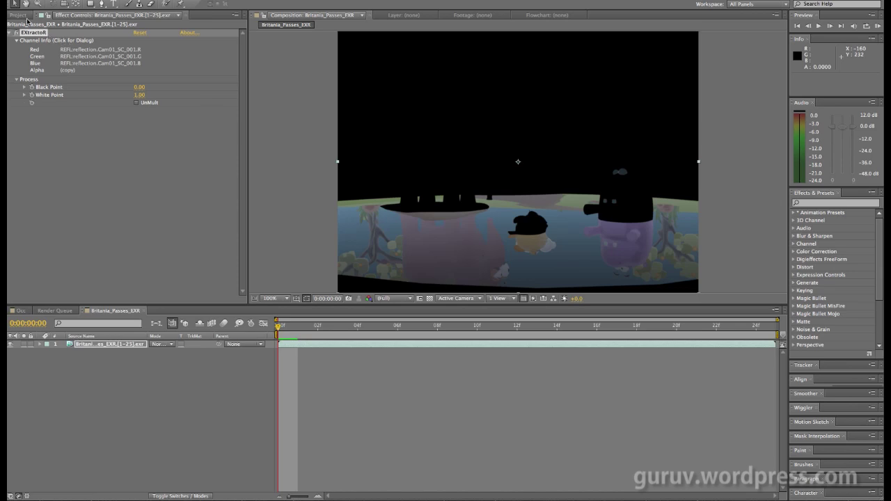
- Inspect the Occ comp, Britania_Passes_EXR comp and EXR footage details, including its 26 channels
click(18, 15)
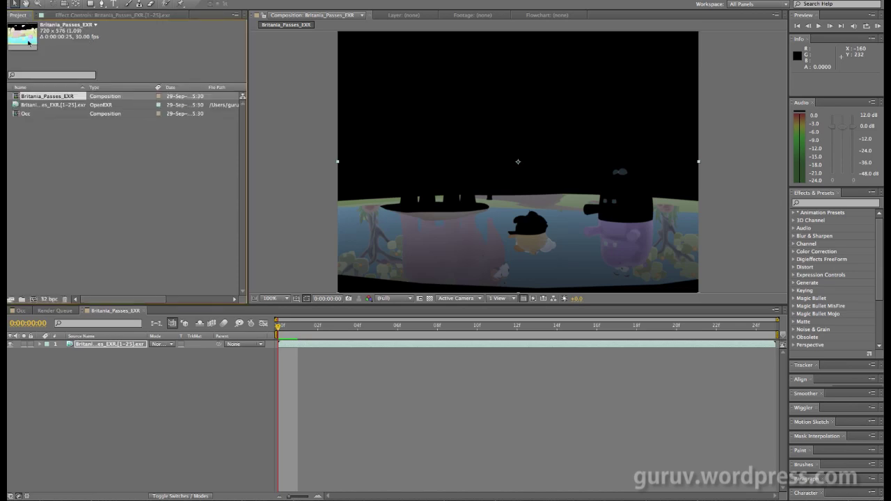
click(50, 115)
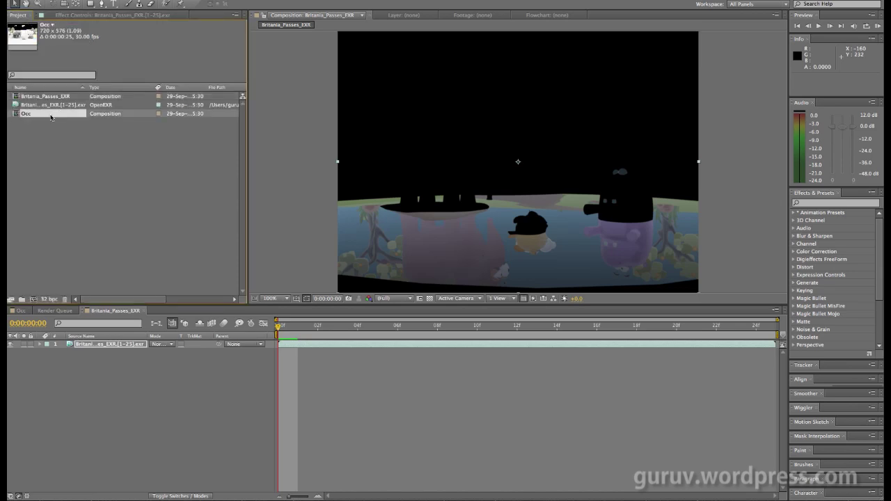
click(58, 97)
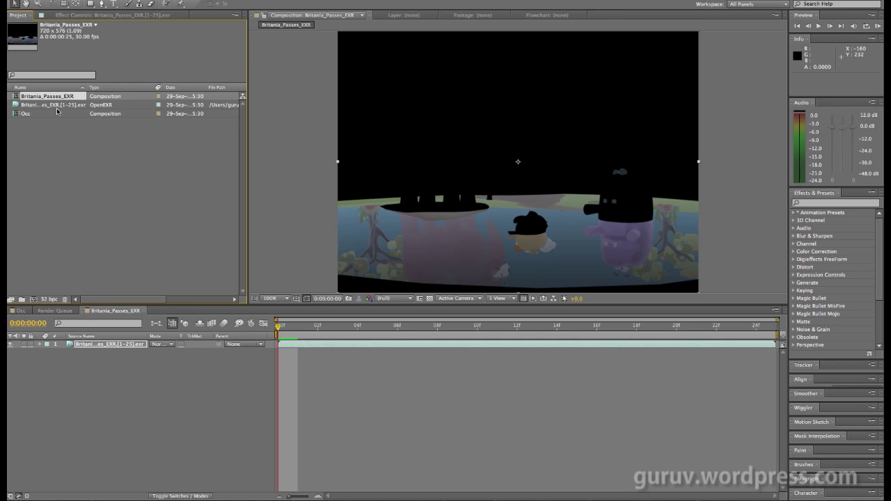
click(54, 105)
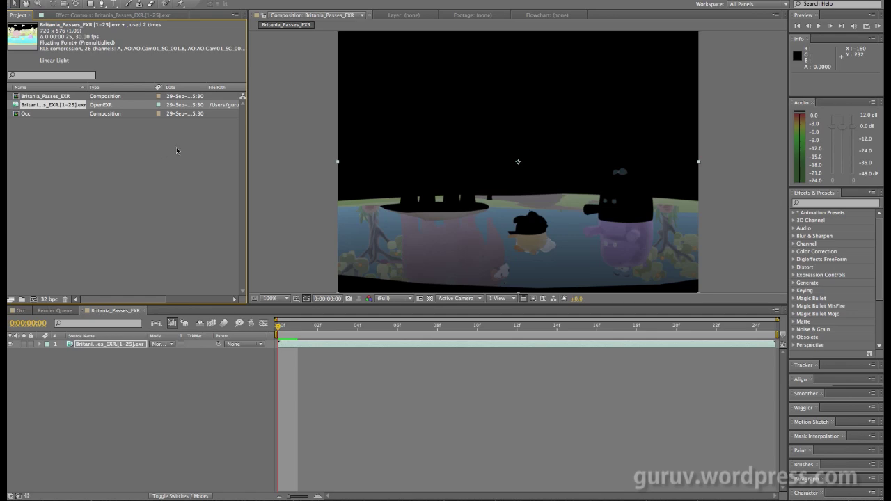
key(F9)
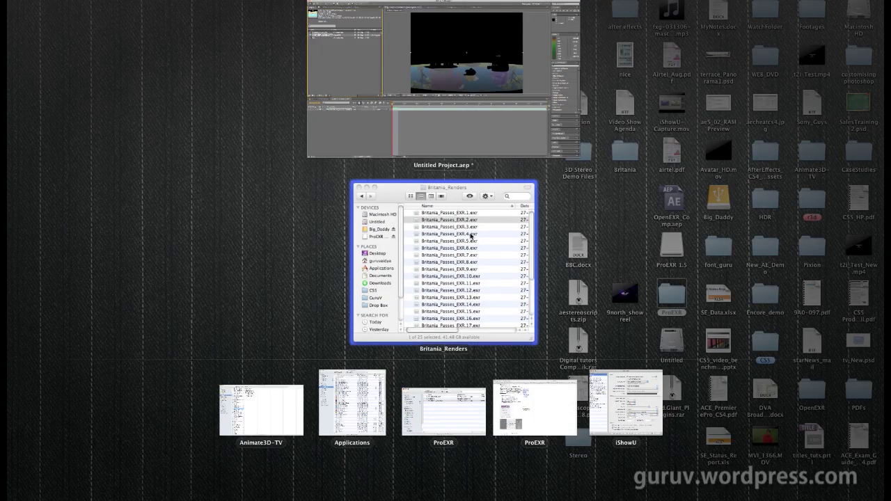
- Open the ProEXR downloads folder from the Dock next to the Britania_Renders window
key(F9)
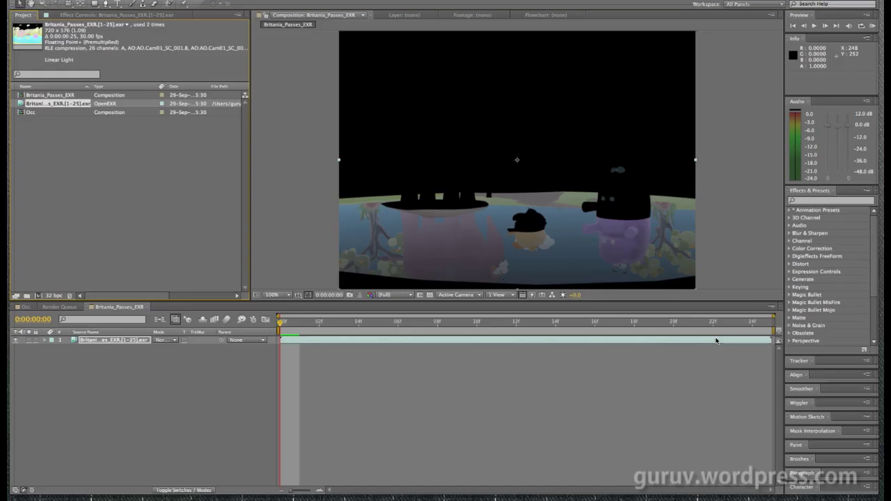
mouse_move(755, 496)
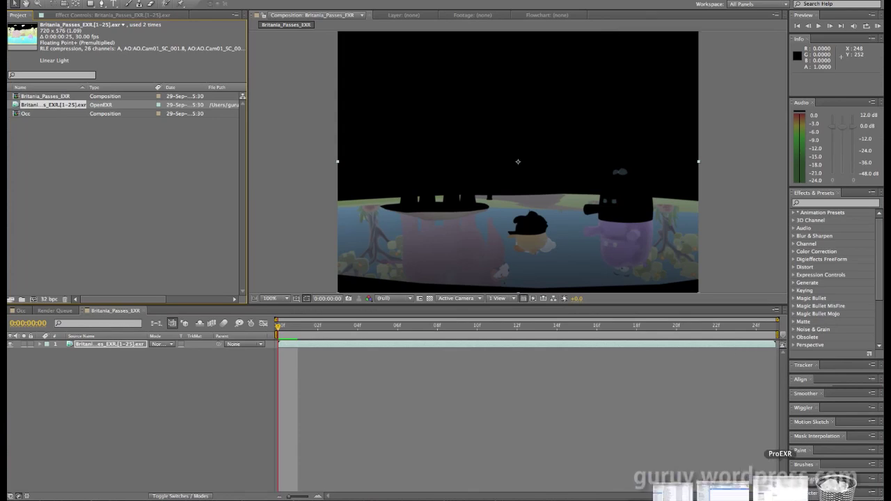
click(738, 487)
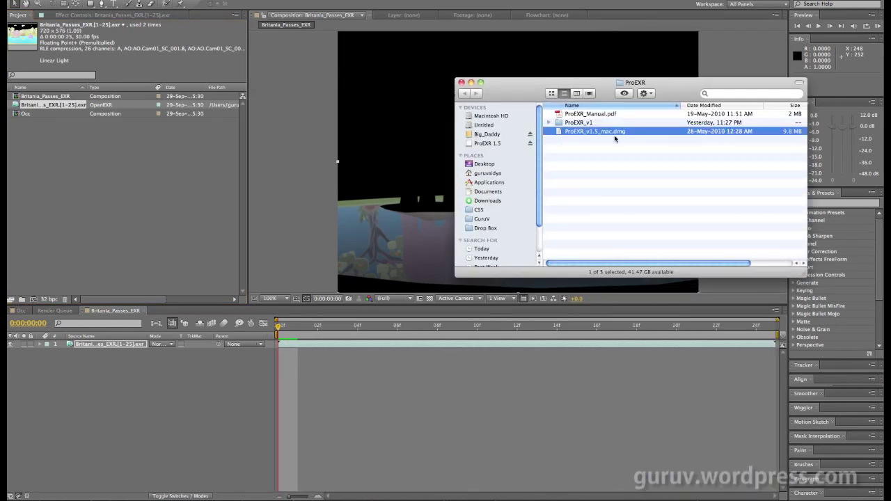
click(470, 82)
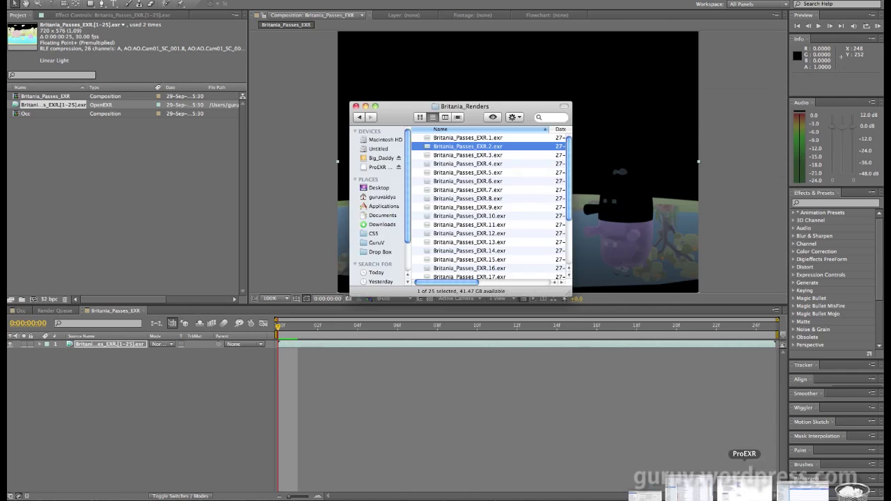
- Scroll through the fnordware.com/ProEXR page in Safari, then return to After Effects
click(751, 487)
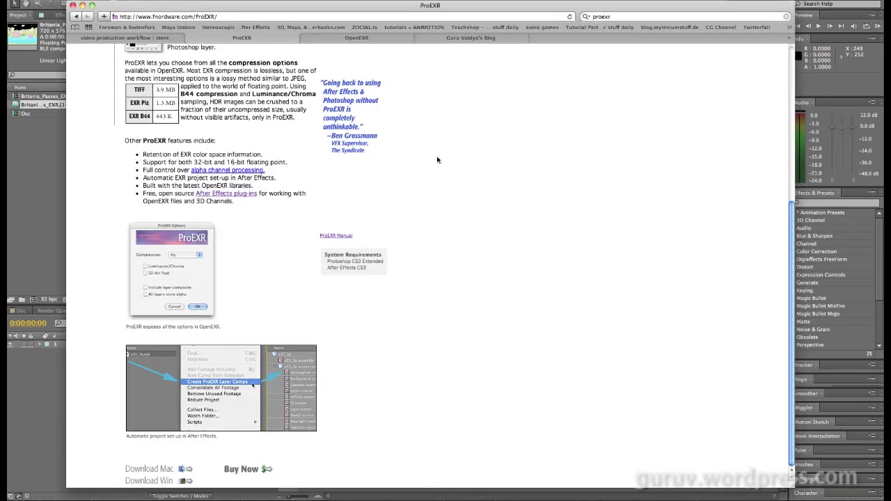
scroll(437, 160, up, 10)
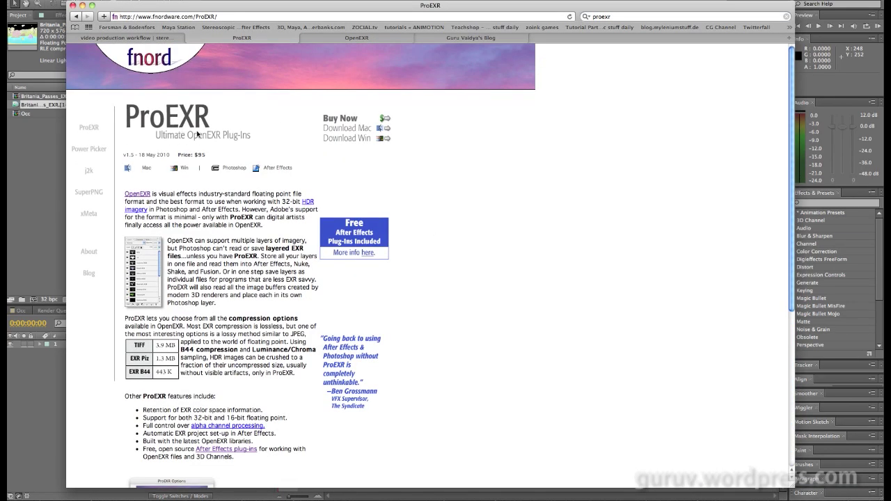
drag(224, 7, 224, 18)
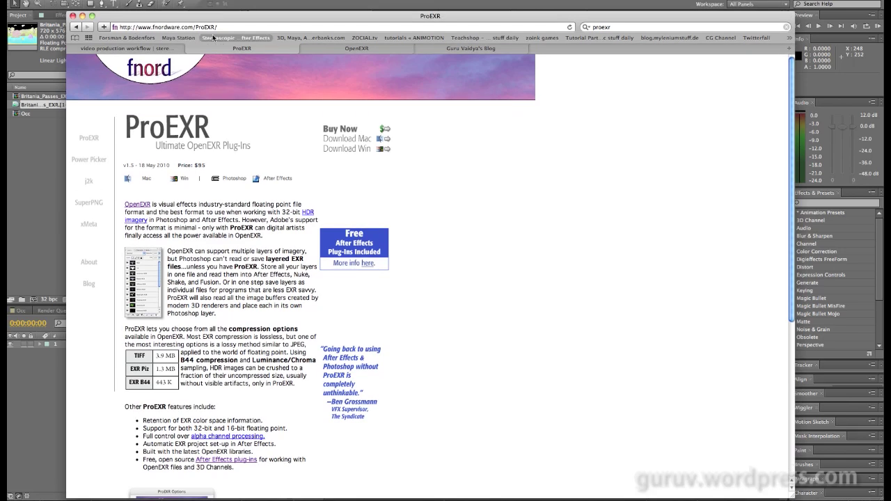
scroll(186, 462, down, 10)
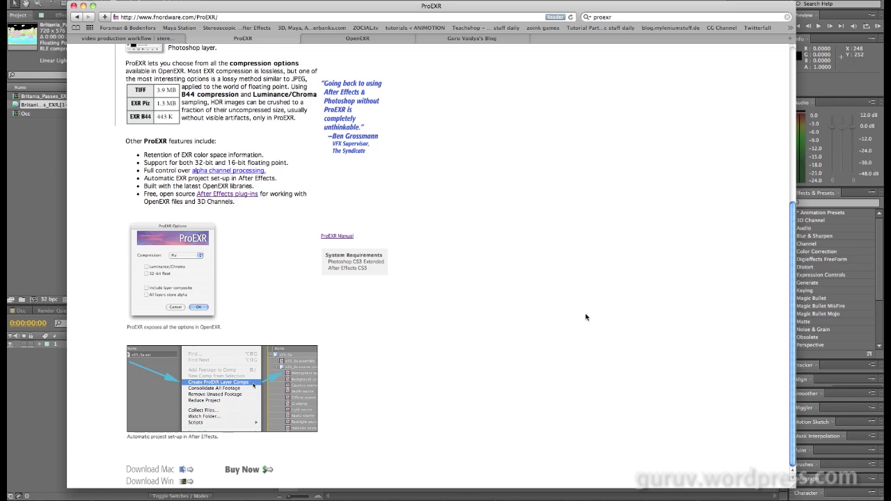
click(46, 183)
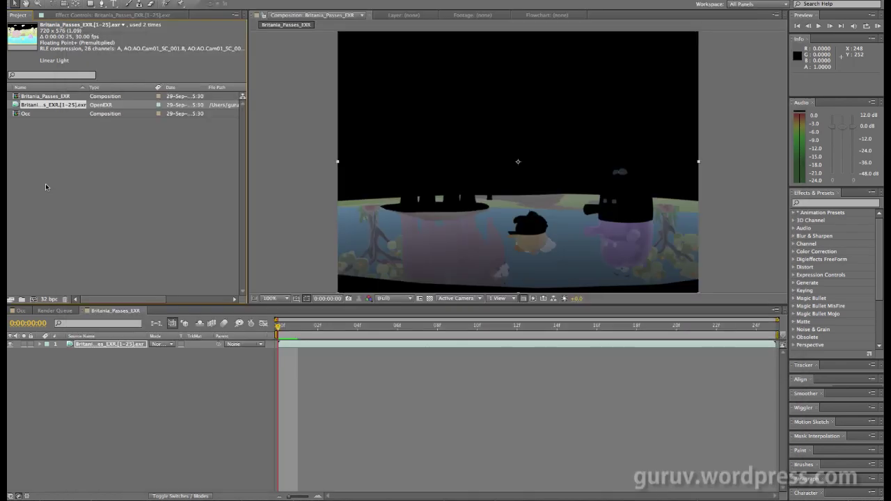
- Quit After Effects without saving the untitled project
click(48, 2)
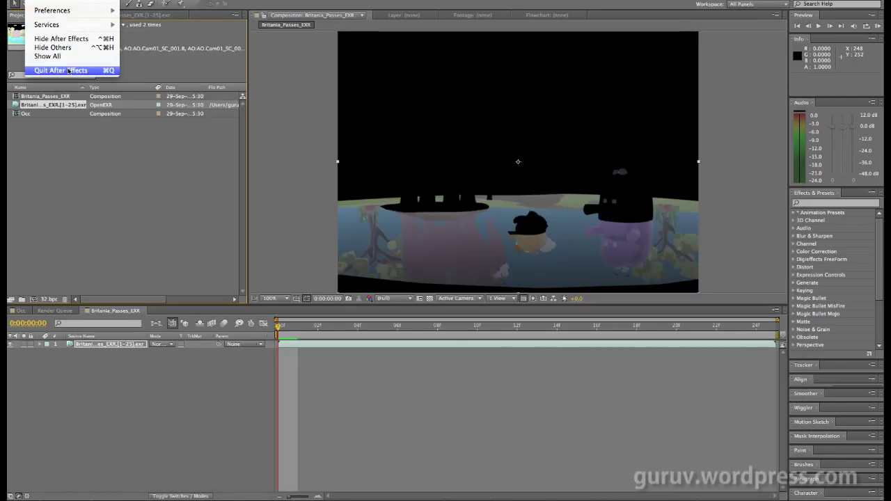
click(68, 71)
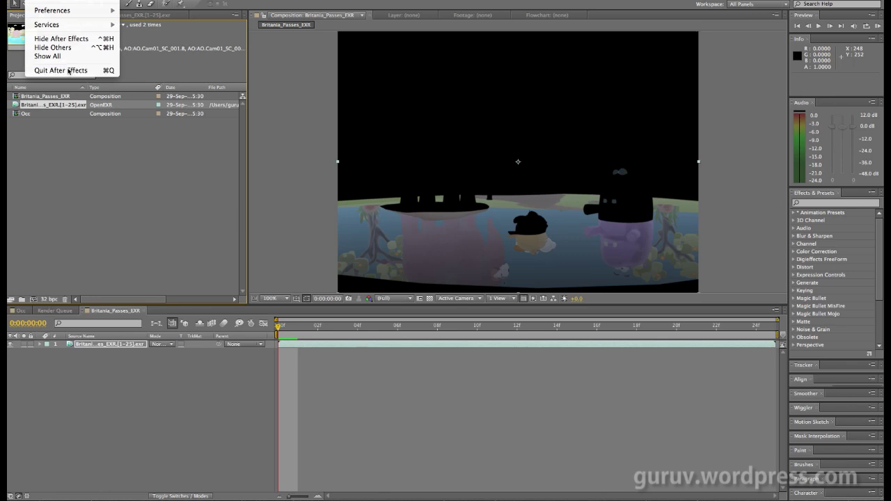
click(436, 263)
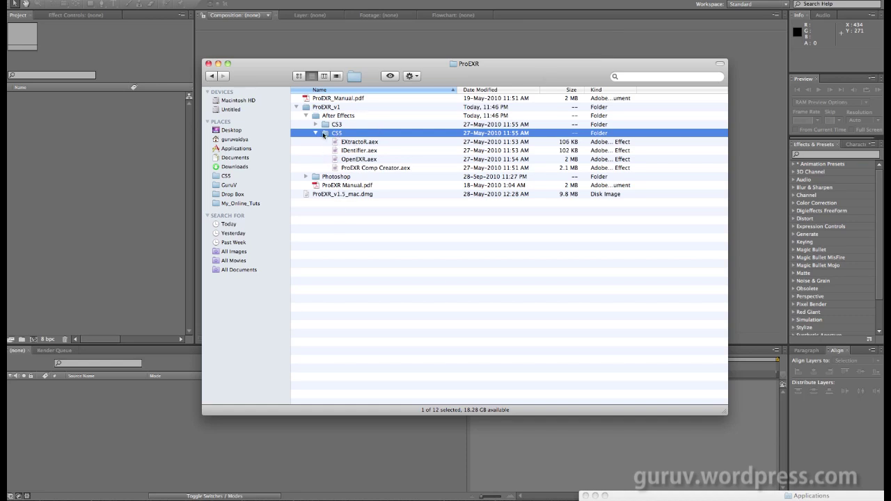
- Check the After Effects CS5 Plug-ins Format and Effects folders for the ProEXR plug-ins
click(339, 108)
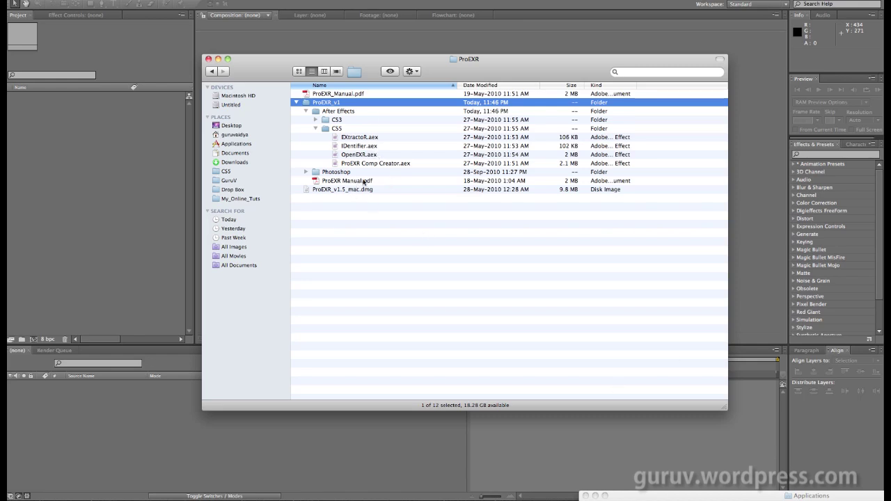
click(810, 497)
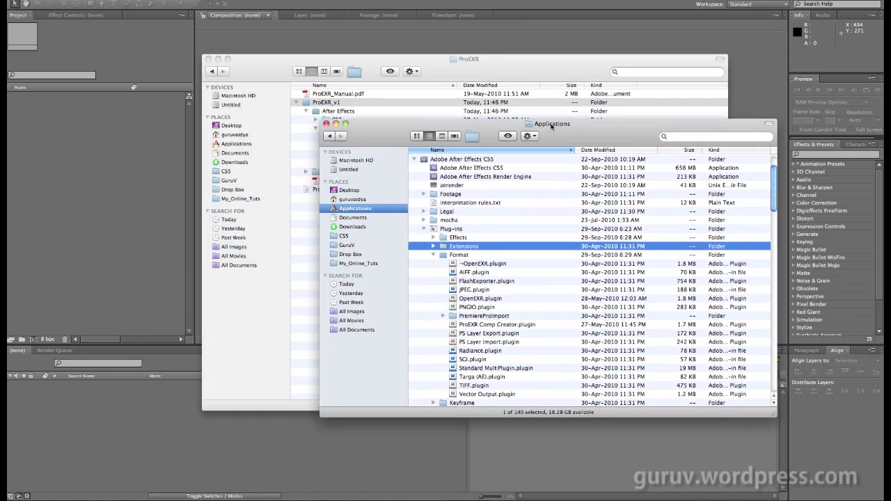
drag(592, 131, 594, 147)
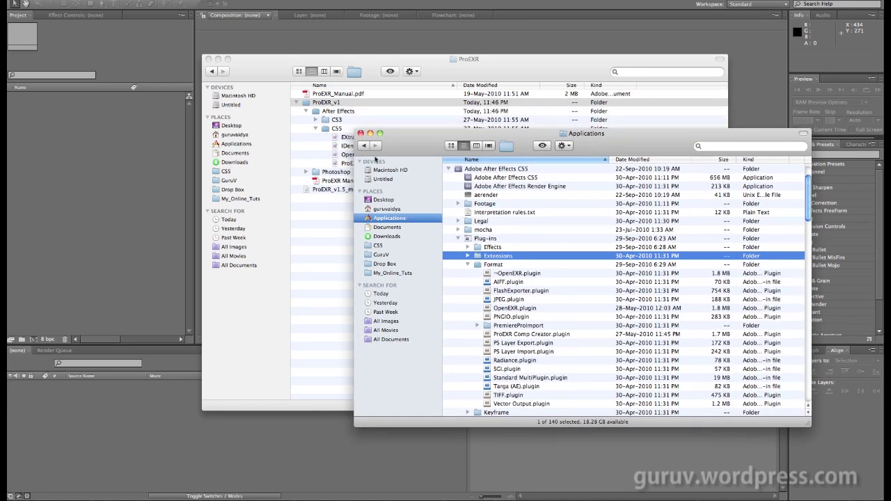
drag(407, 154, 506, 139)
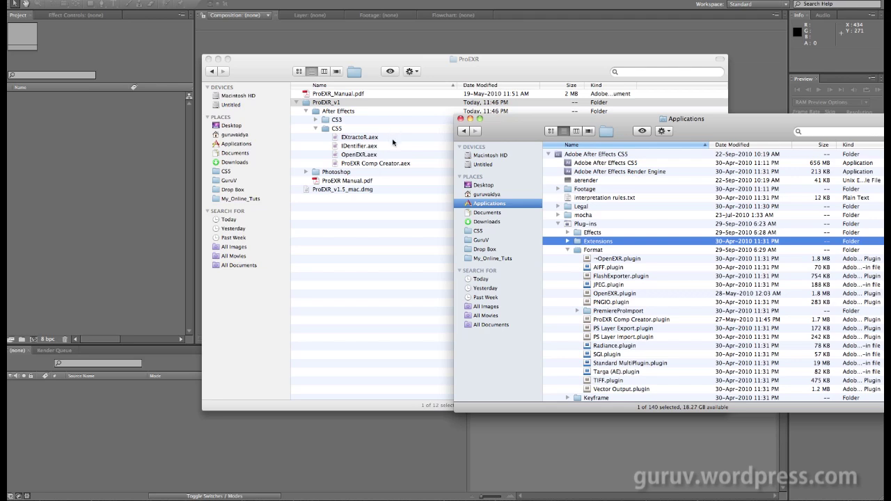
drag(515, 137, 445, 116)
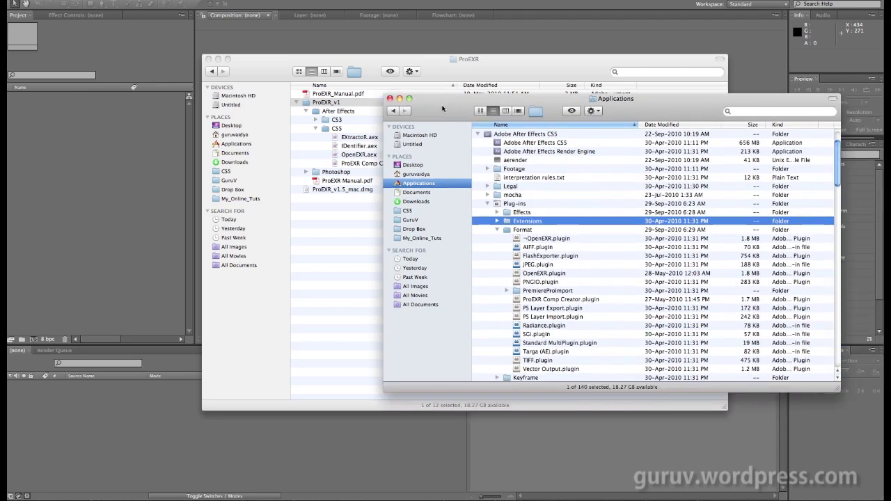
click(523, 231)
click(495, 214)
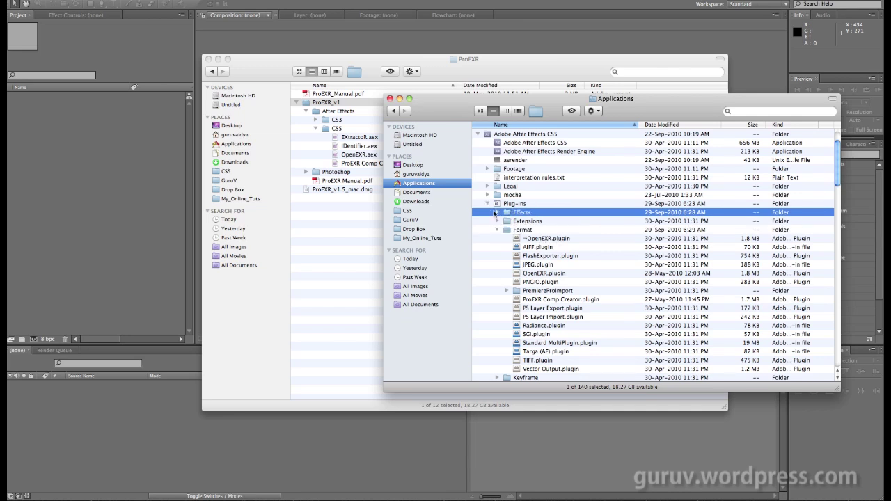
click(497, 213)
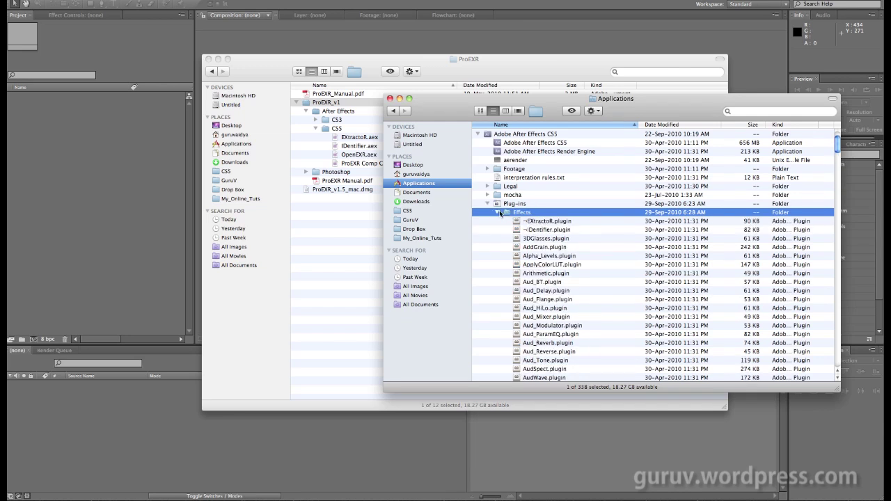
click(497, 213)
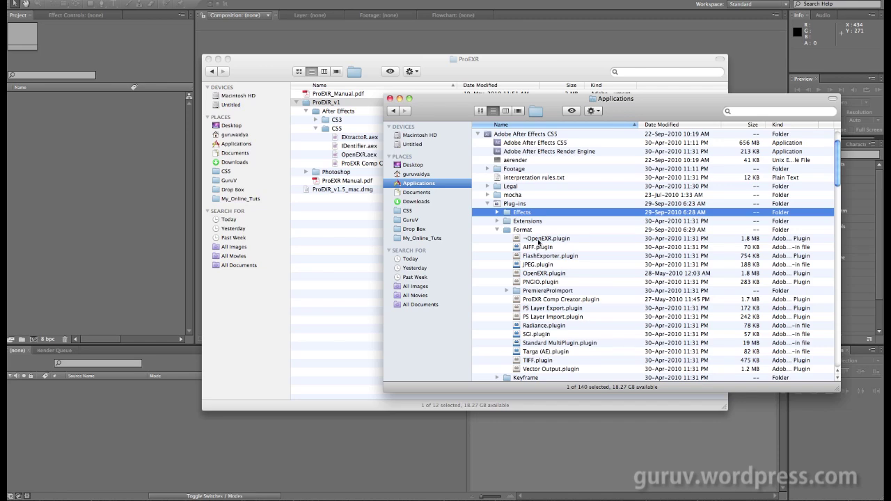
- Close the Applications and ProEXR Finder windows
drag(423, 113, 422, 144)
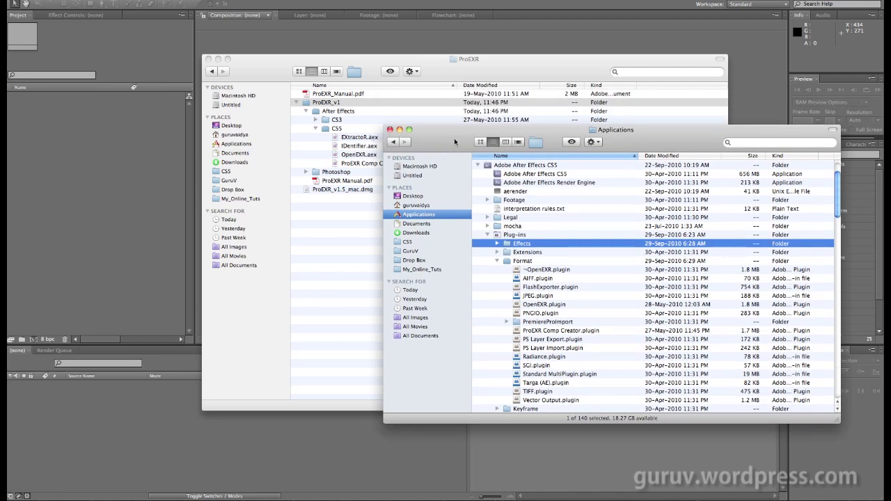
drag(401, 140, 371, 137)
click(361, 128)
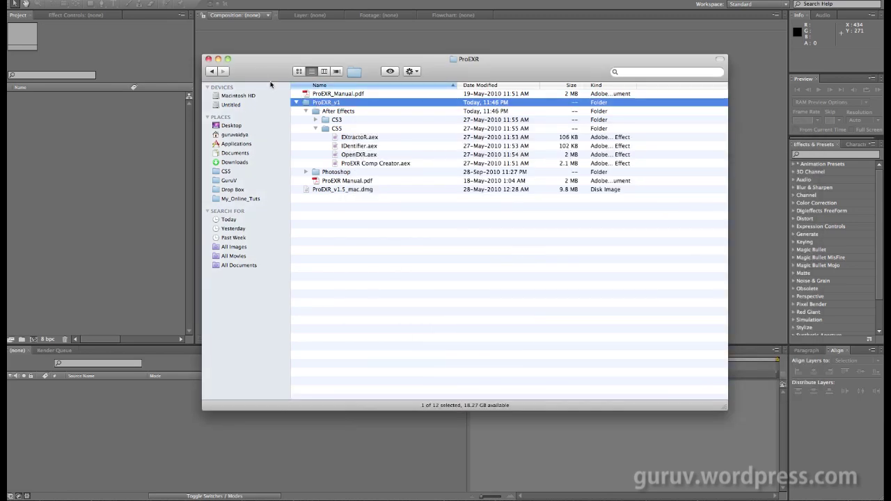
drag(260, 69, 331, 114)
click(278, 104)
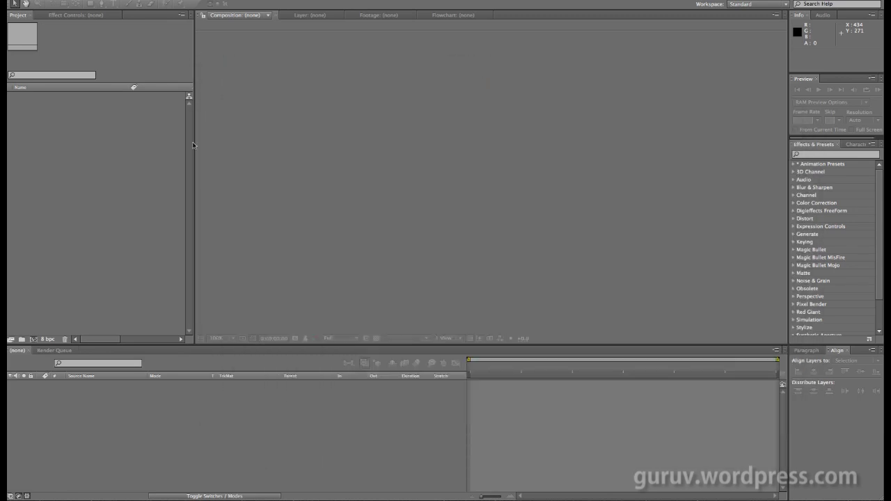
- Import Britania_Passes_EXR.1.exr from Desktop > Britania_Renders as the [1-25] EXR sequence
right_click(110, 144)
mouse_move(156, 174)
click(267, 175)
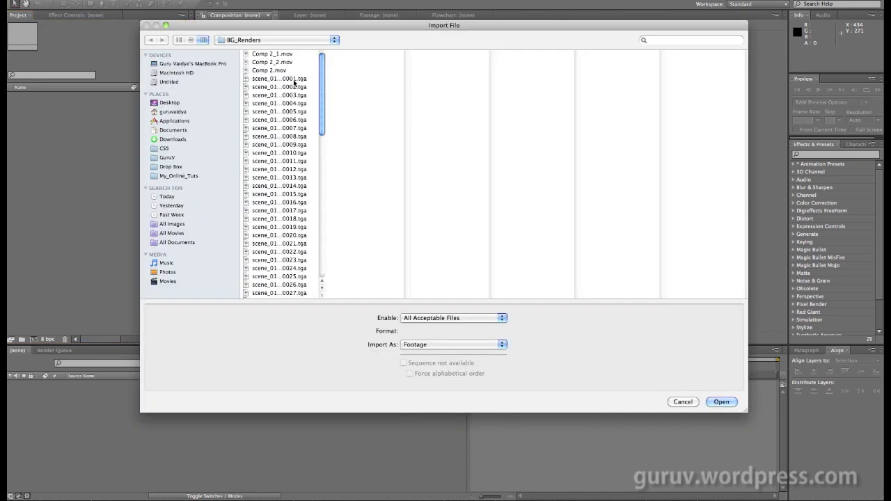
click(294, 80)
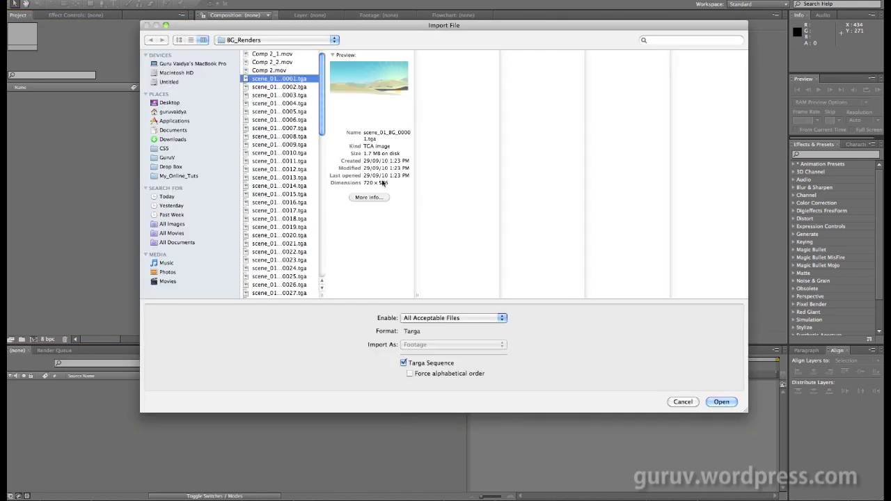
click(311, 41)
click(306, 48)
click(287, 216)
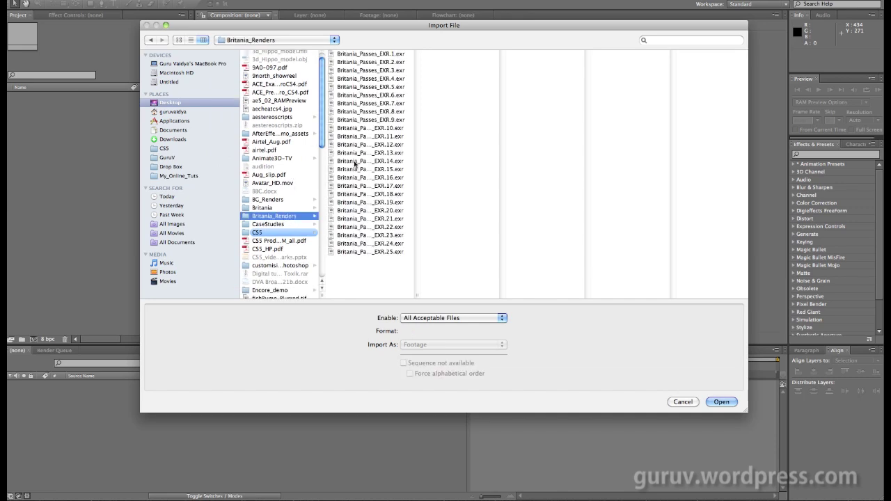
click(376, 54)
click(719, 402)
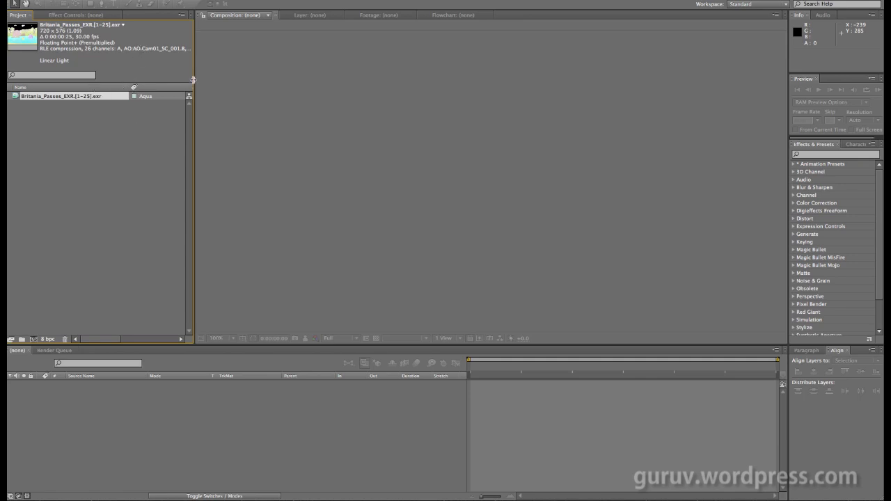
mouse_move(194, 79)
mouse_down()
mouse_move(304, 84)
mouse_move(195, 92)
mouse_up()
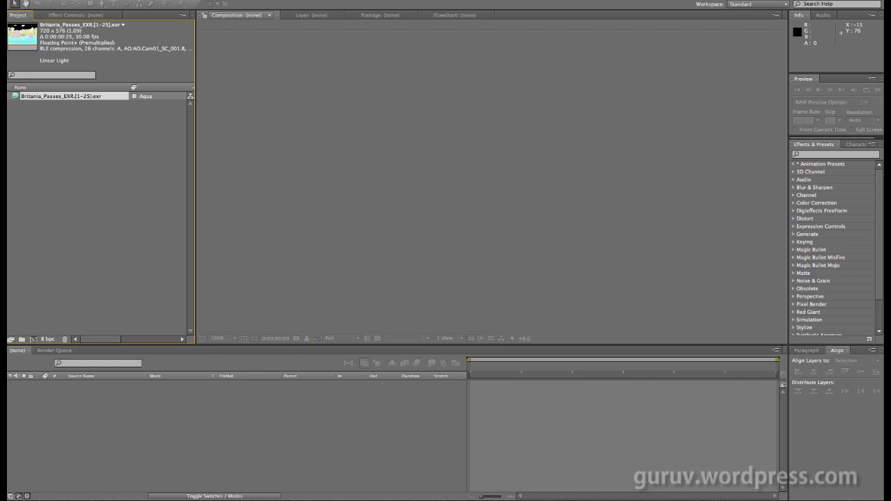
- Run File > Create ProEXR Layer Comps on the selected EXR footage
click(87, 0)
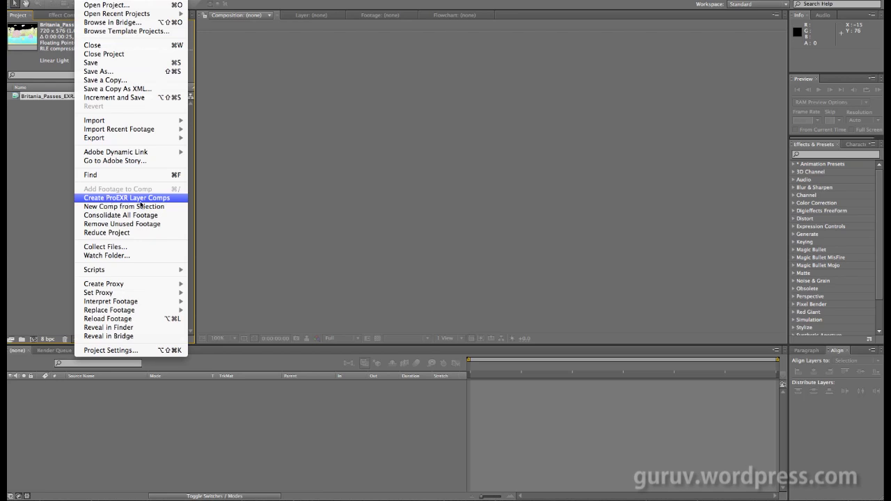
click(54, 166)
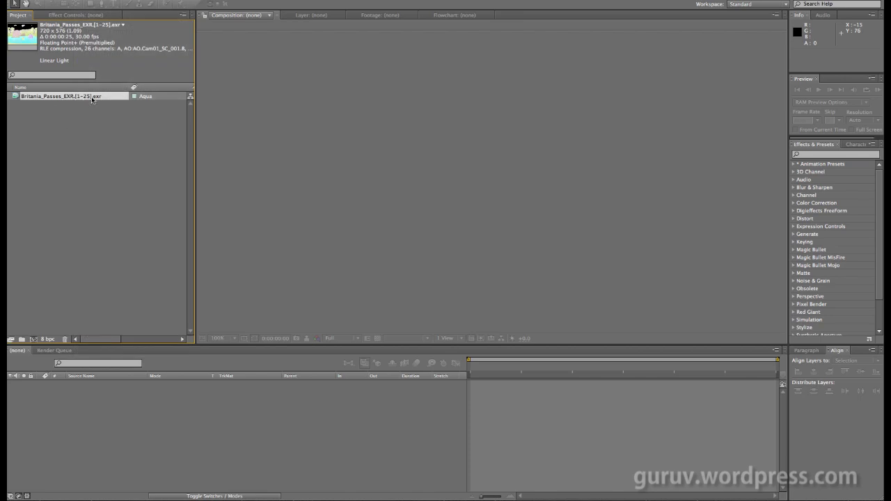
click(85, 0)
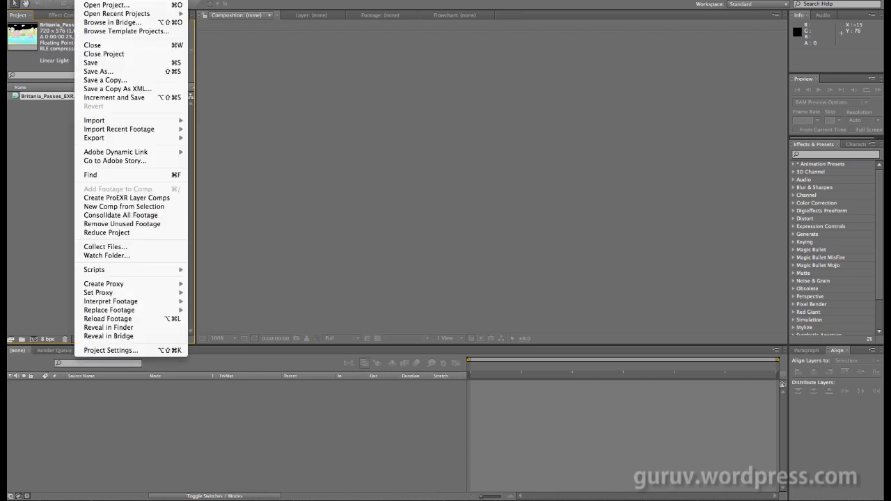
click(154, 198)
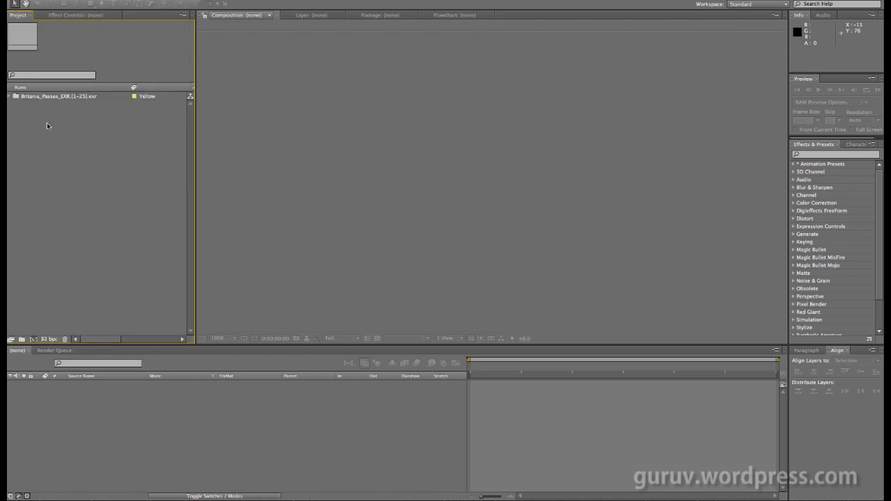
click(10, 97)
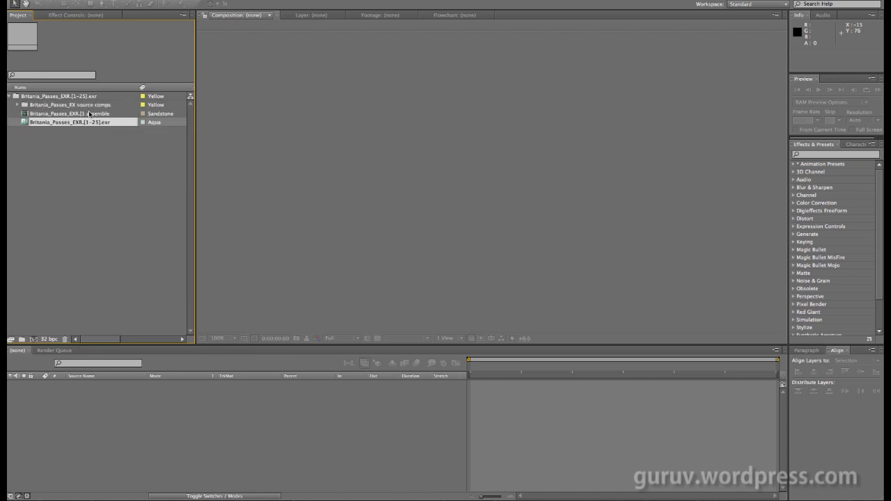
click(44, 117)
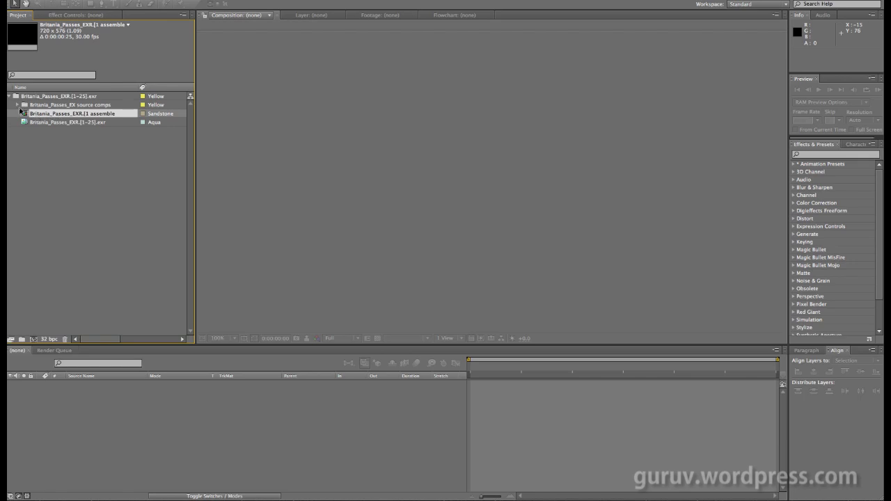
click(18, 106)
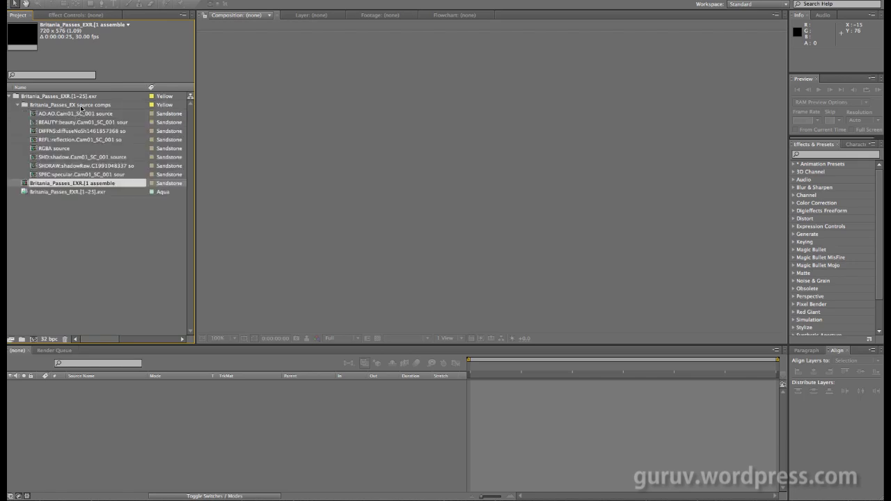
click(80, 108)
click(88, 115)
key(Down)
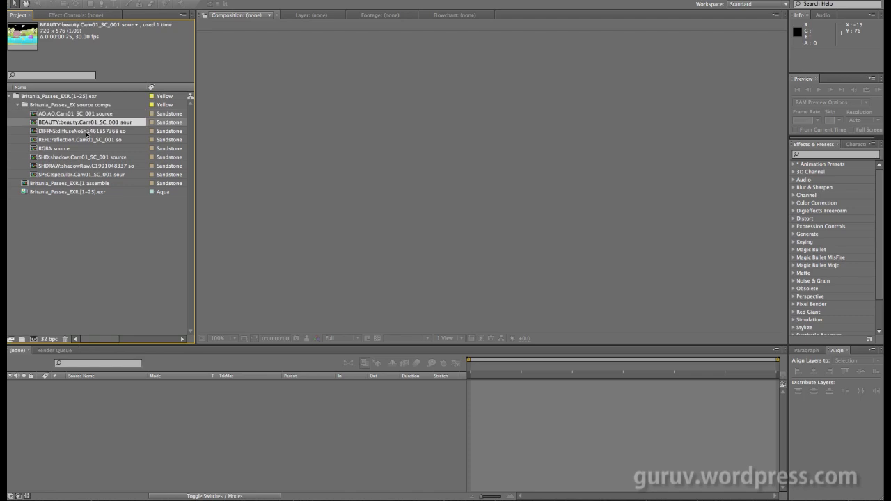
click(85, 133)
click(85, 139)
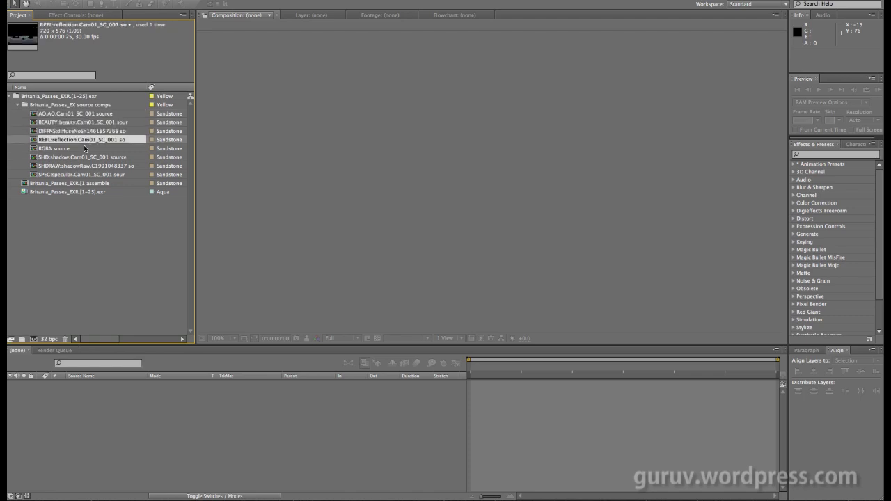
click(85, 149)
click(88, 158)
click(88, 166)
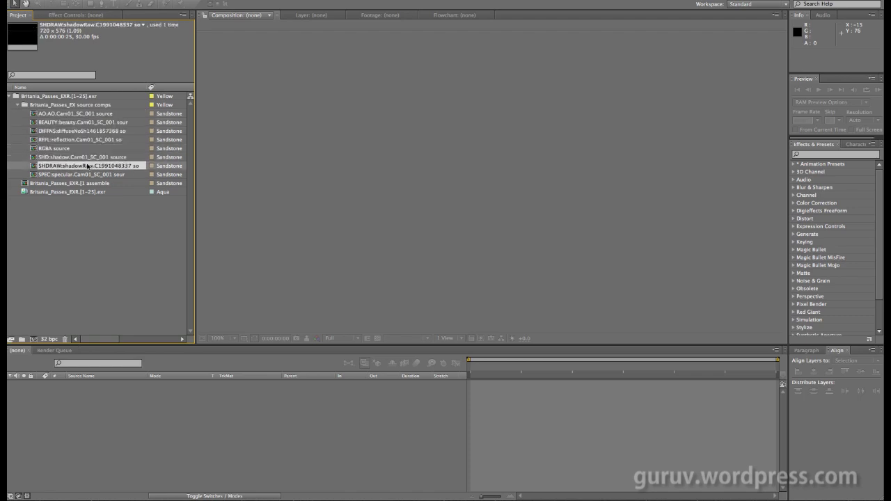
click(89, 175)
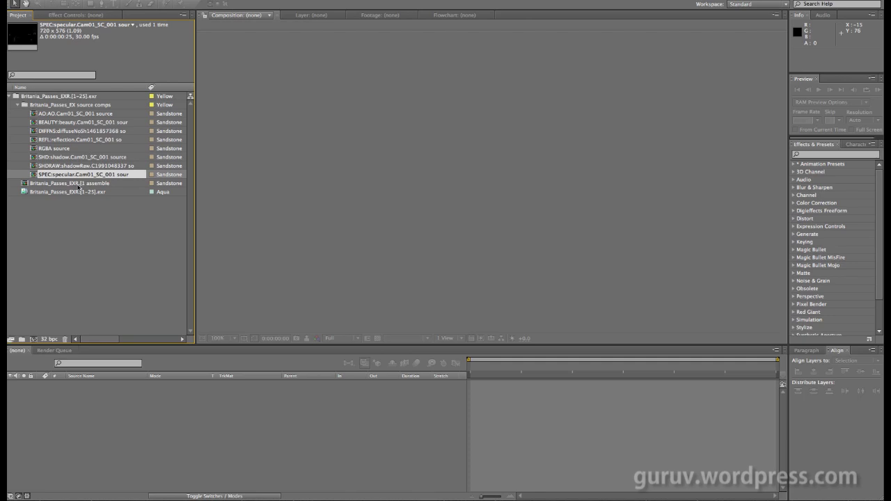
click(96, 233)
click(59, 183)
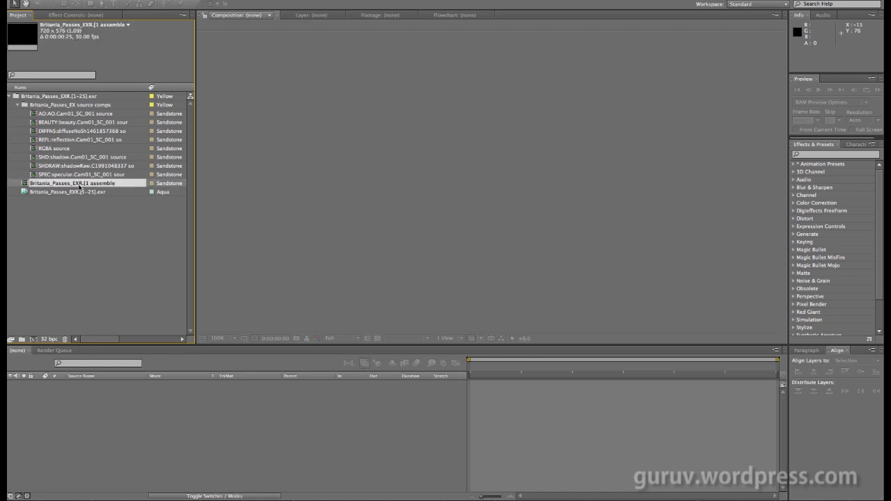
click(80, 236)
click(63, 116)
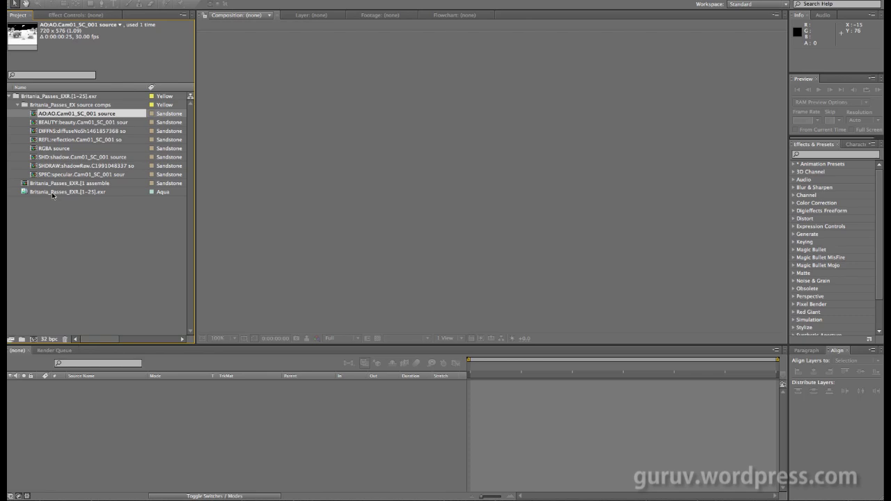
click(52, 193)
- Create a comp from the AO pass, place DIFFNS beneath it, and set AO to Multiply
click(67, 113)
drag(50, 113, 37, 339)
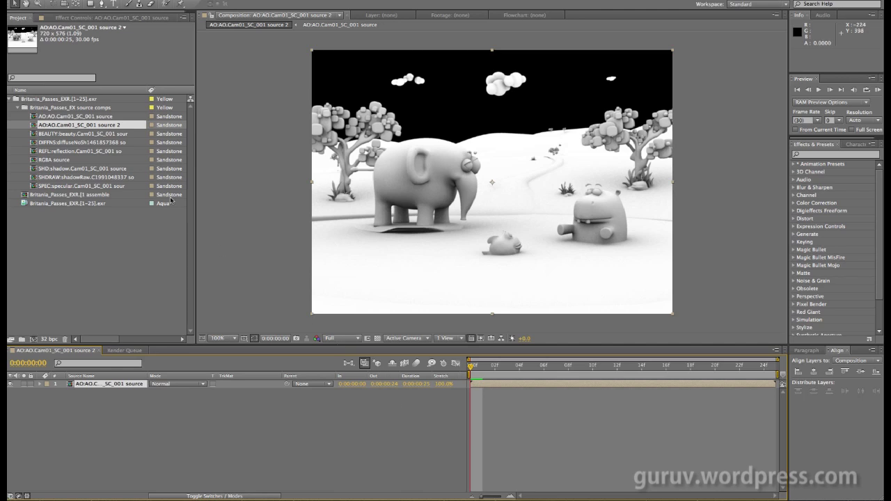
double_click(73, 142)
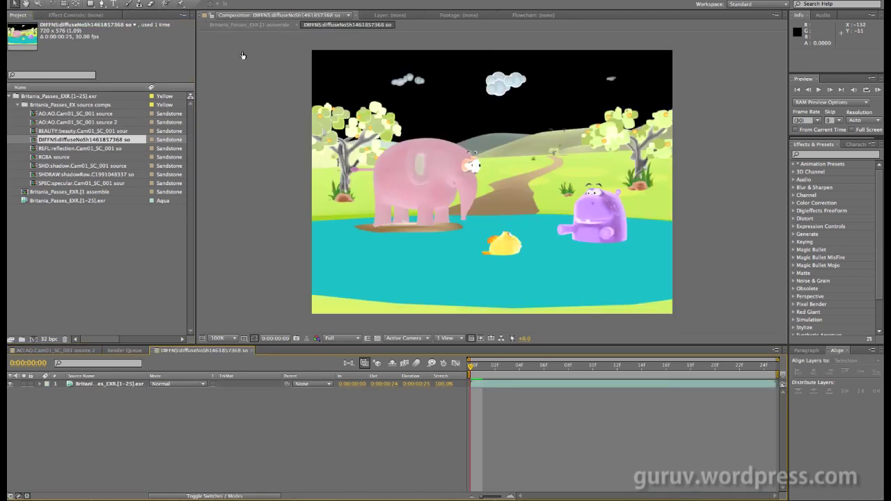
click(54, 351)
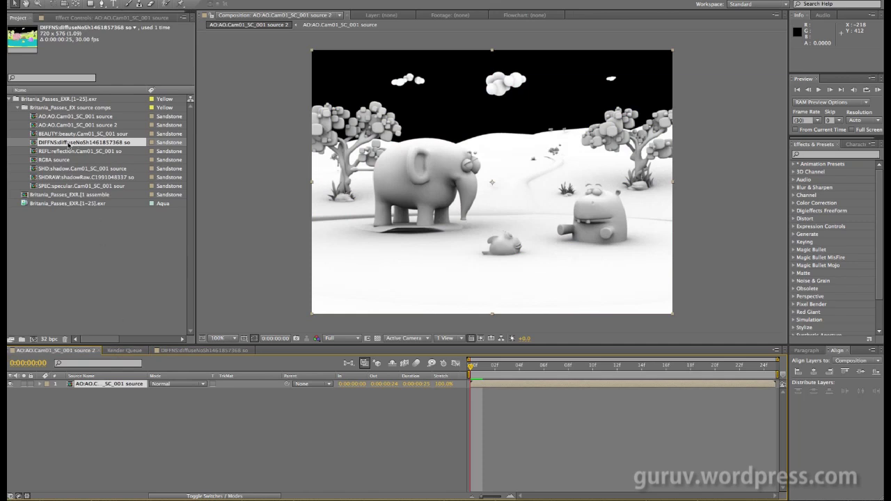
drag(64, 143, 91, 427)
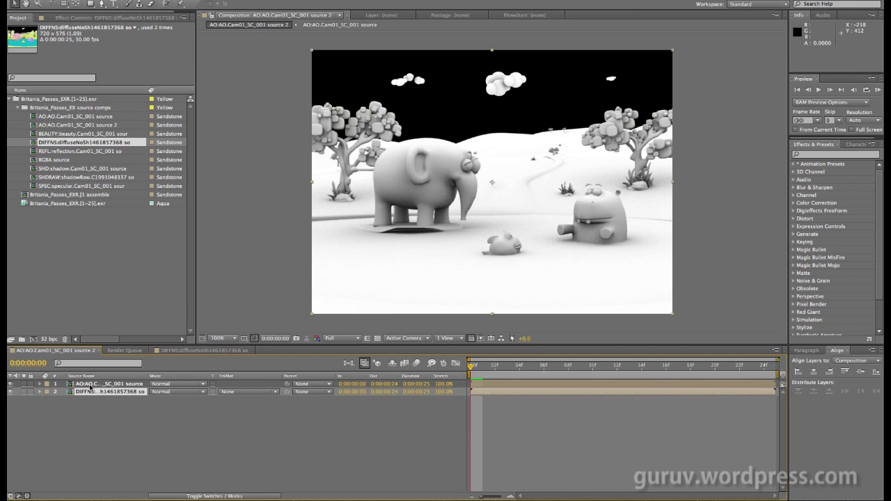
click(173, 385)
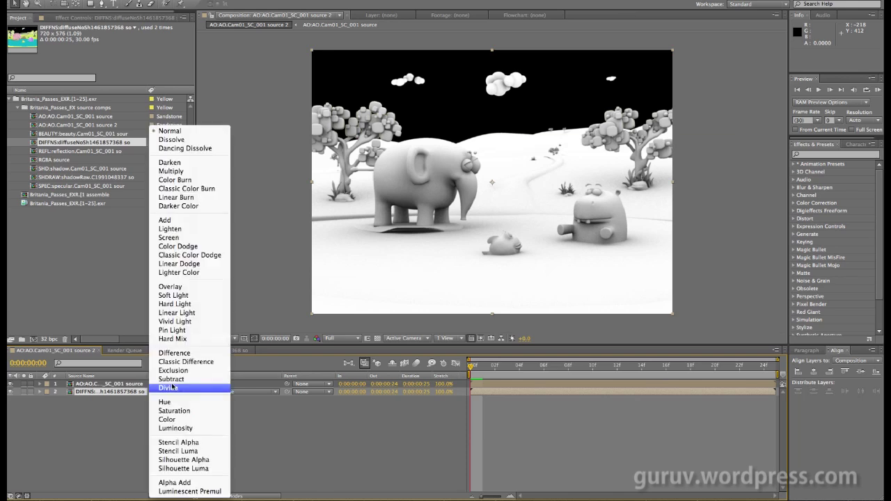
click(171, 171)
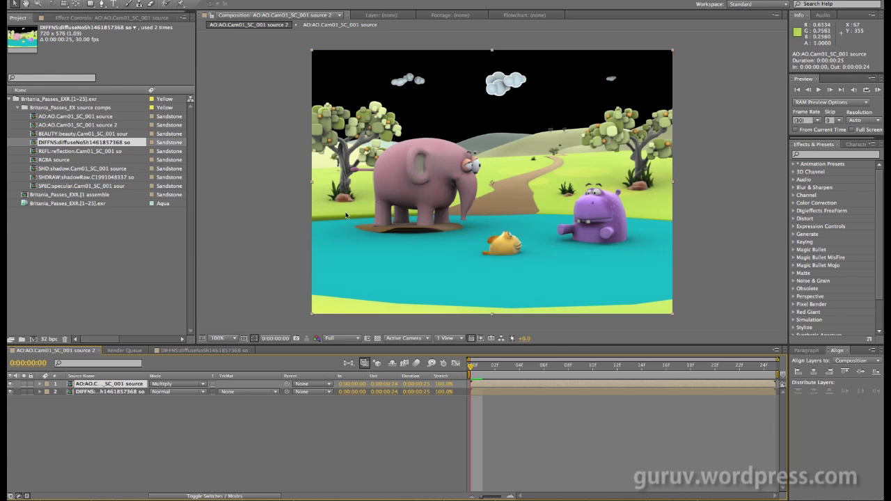
click(77, 186)
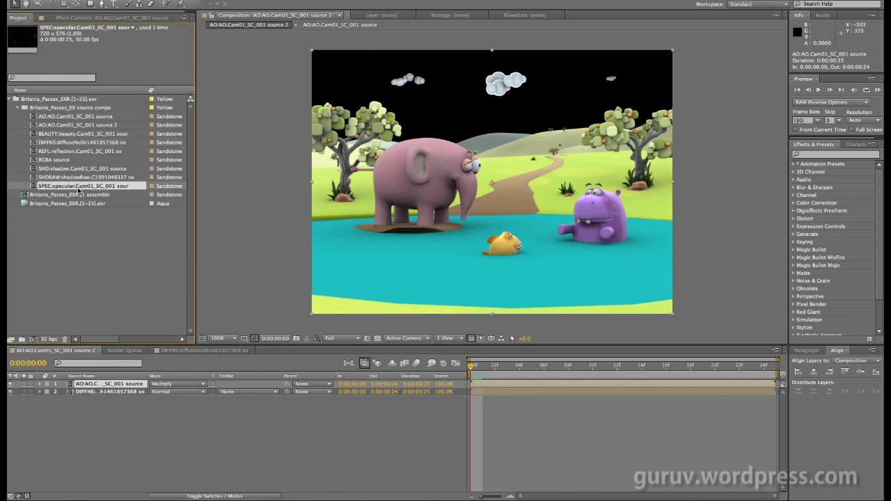
- Add the SPEC and REFL passes on top of the stack, each set to Screen mode
drag(78, 188, 86, 384)
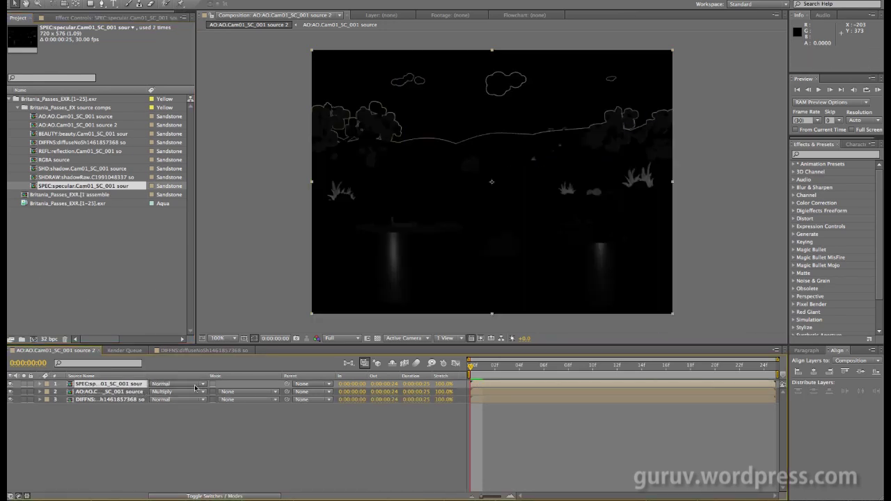
click(200, 384)
click(189, 239)
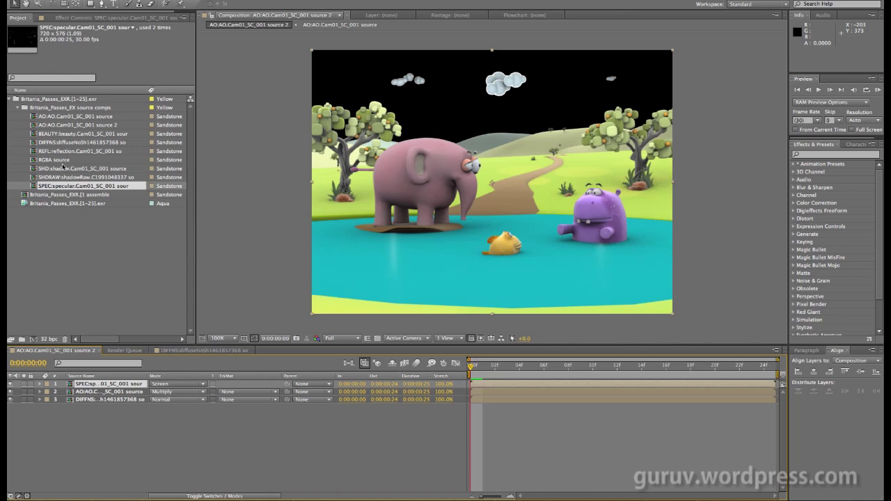
drag(73, 151, 75, 385)
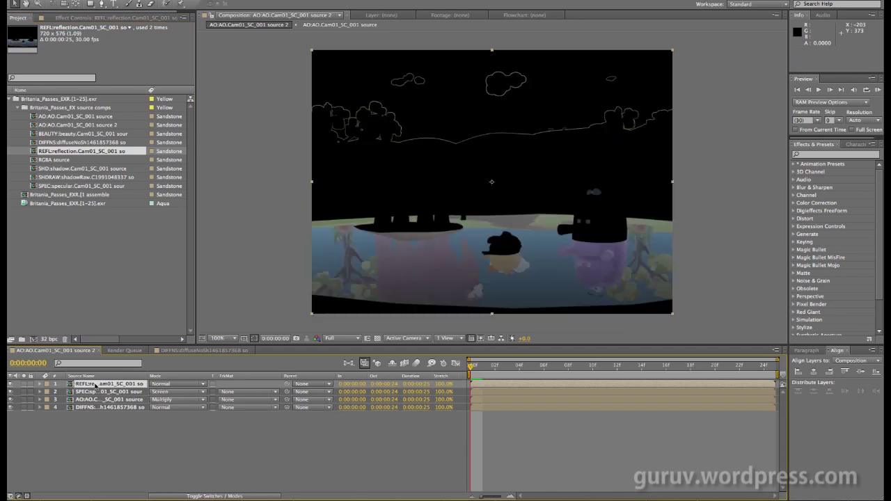
click(174, 384)
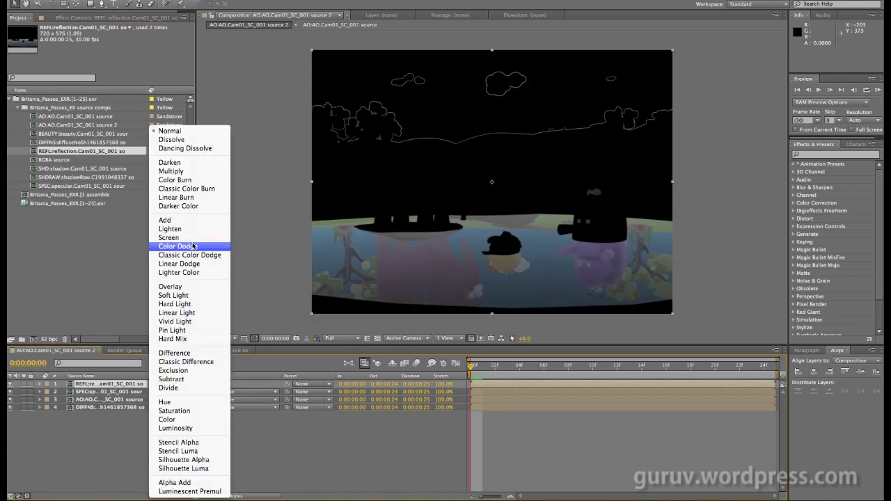
click(194, 241)
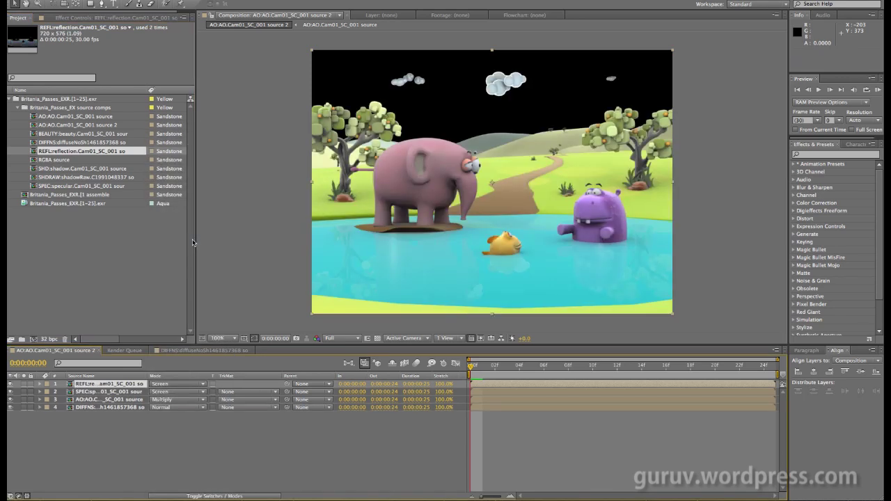
- Start importing a file into the Project panel
right_click(25, 251)
mouse_move(90, 283)
click(150, 283)
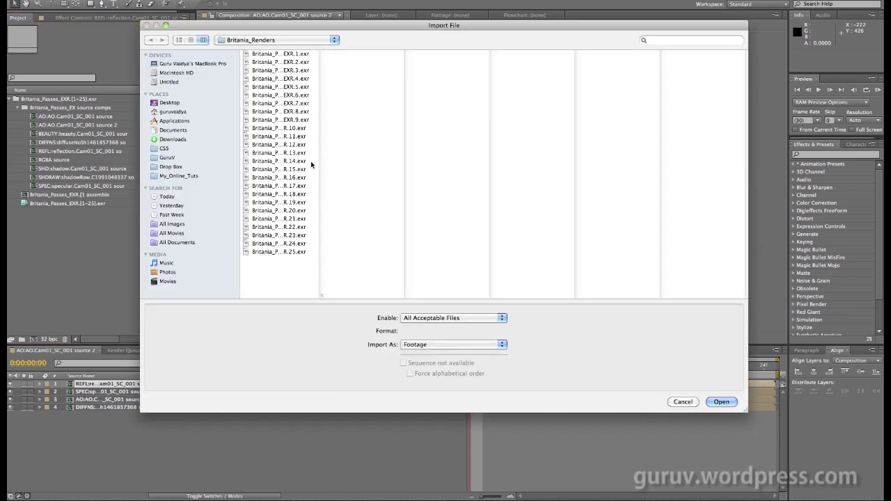
- Import the scene_01 Targa sequence from Desktop/BG_Renders
click(331, 40)
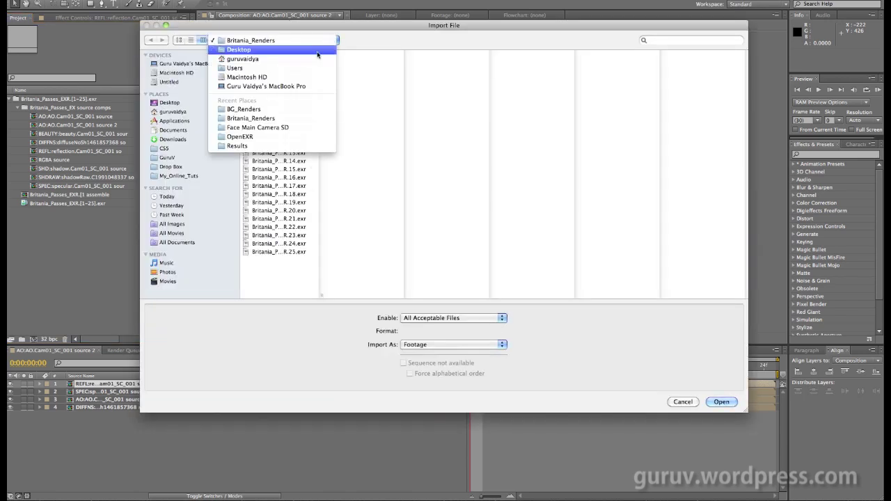
click(261, 52)
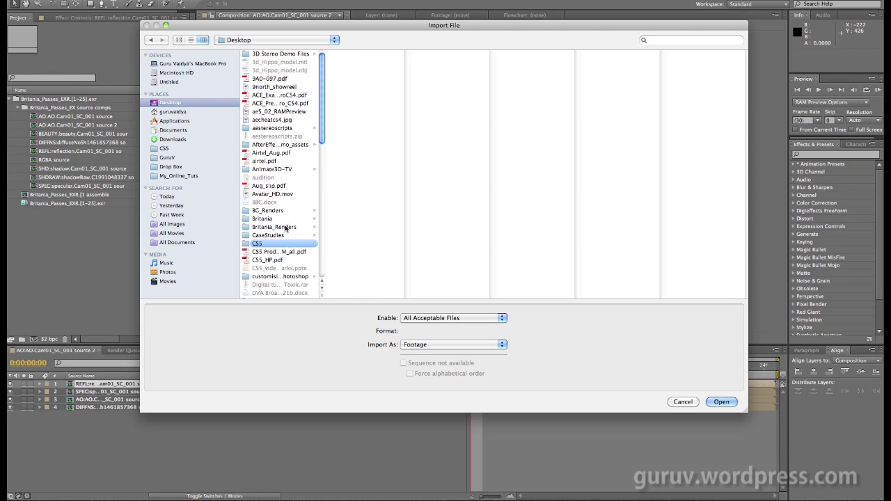
click(289, 211)
click(364, 79)
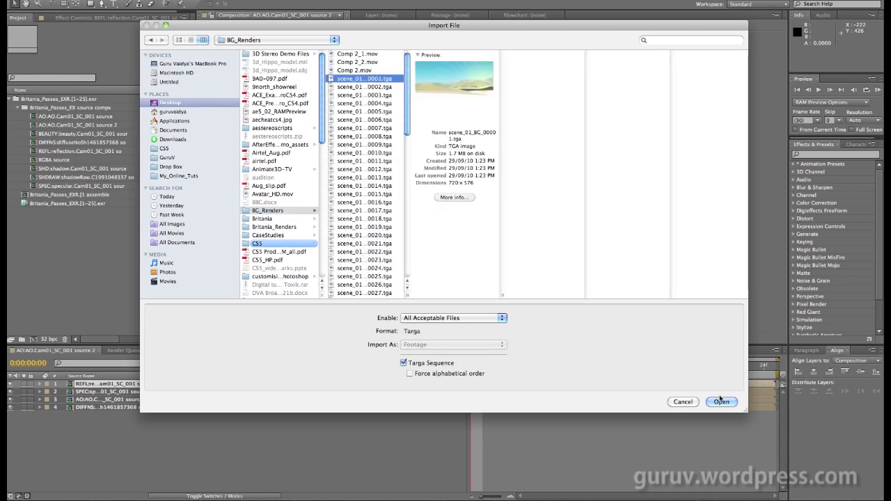
click(720, 455)
- Place the background sequence as the bottom layer, stretch its width to 104%, and scrub to check
drag(89, 211, 89, 423)
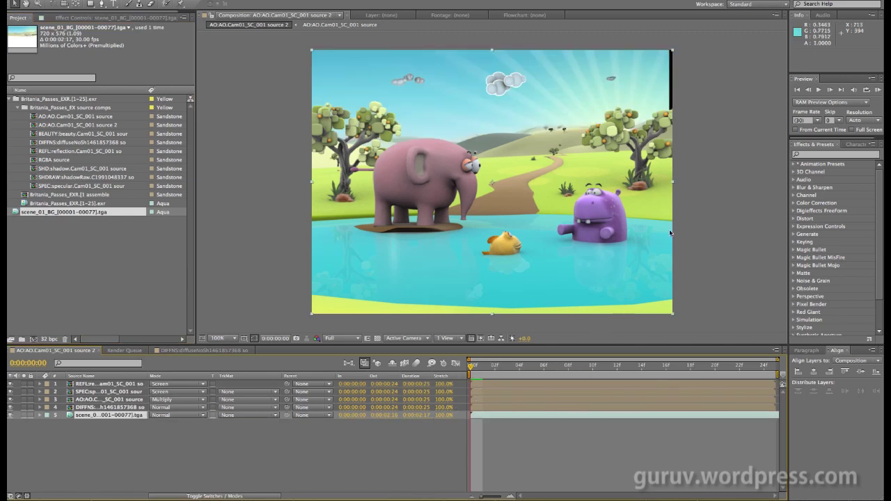
drag(674, 182, 681, 182)
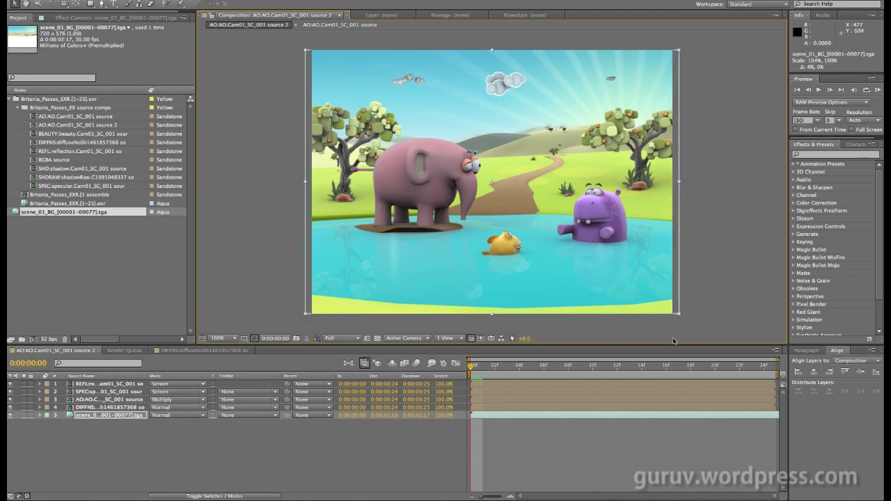
click(484, 428)
click(483, 367)
drag(483, 367, 642, 367)
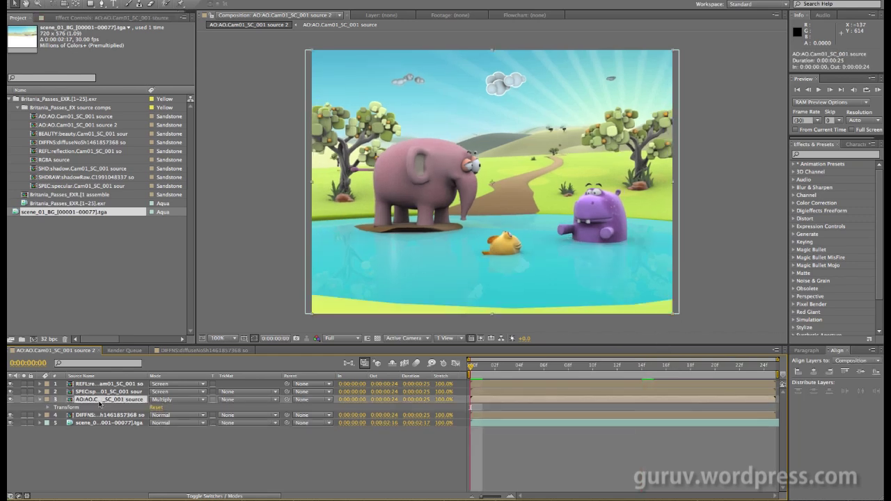
- Apply Levels to the Multiply AO layer and raise its gamma to 1.42
click(118, 18)
right_click(94, 137)
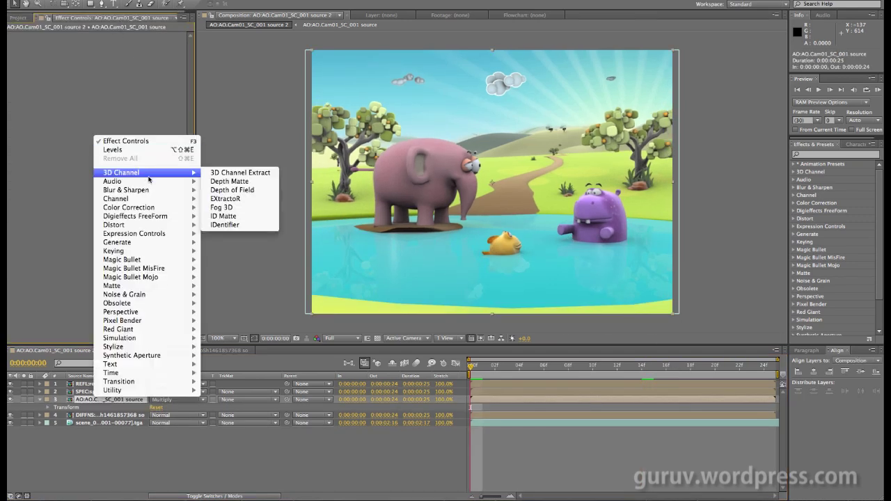
click(146, 149)
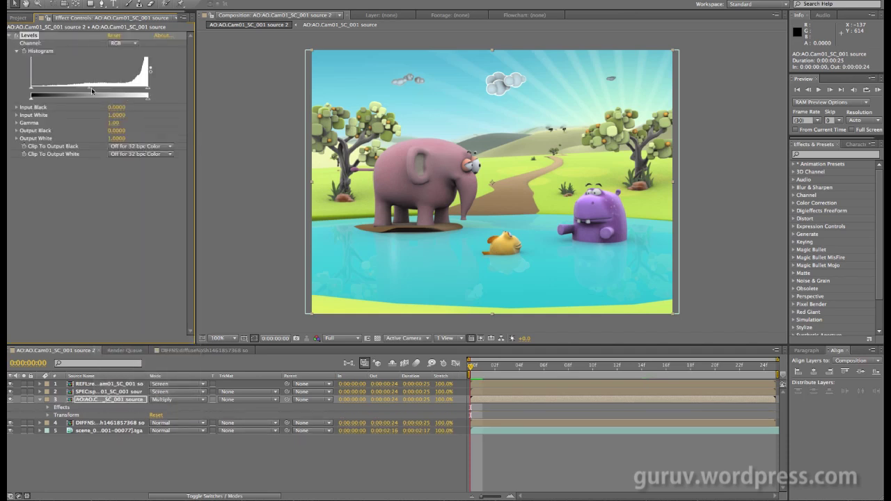
mouse_move(90, 92)
mouse_down()
mouse_move(101, 92)
mouse_move(74, 92)
mouse_up()
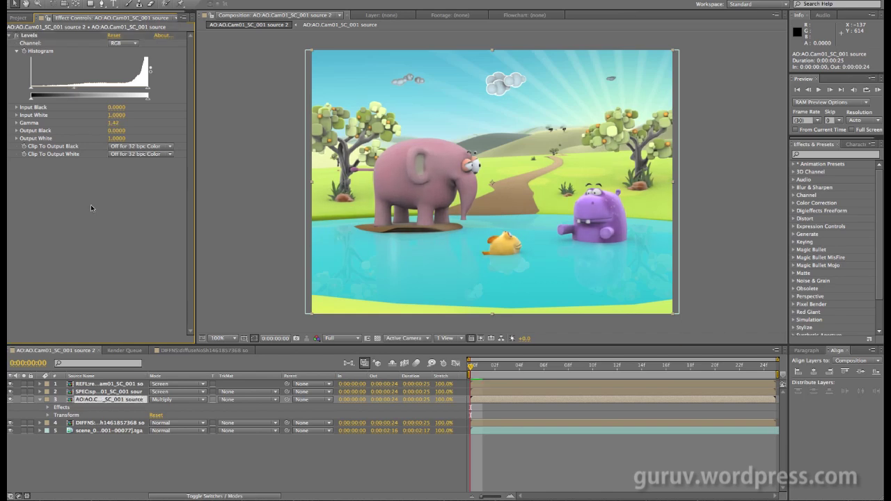